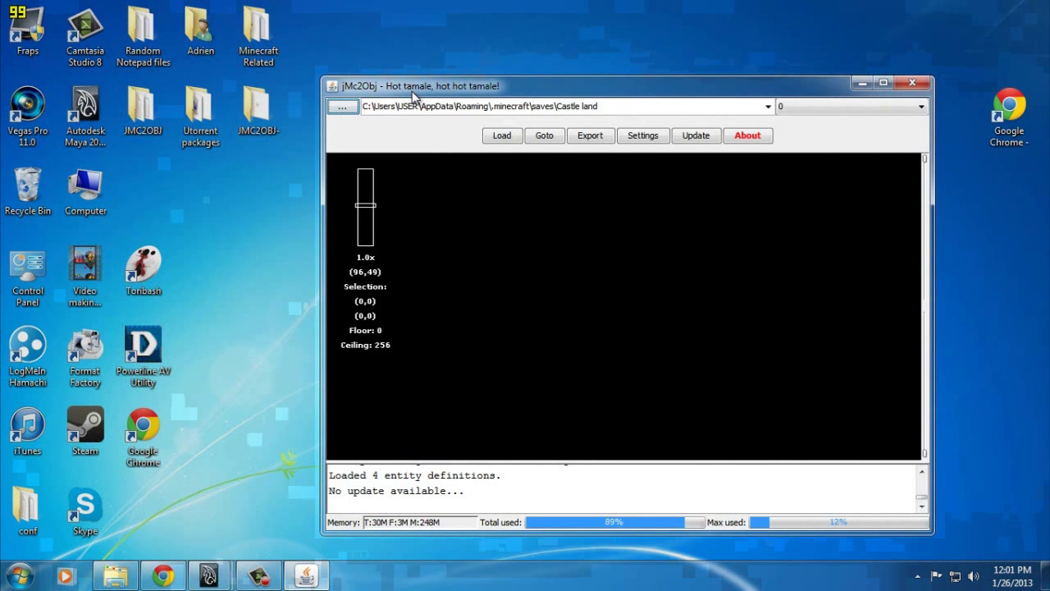
Start jMc2Obj with the Castle land save path set and an empty map view
{"action": "left_click", "coordinate": [503, 131]}
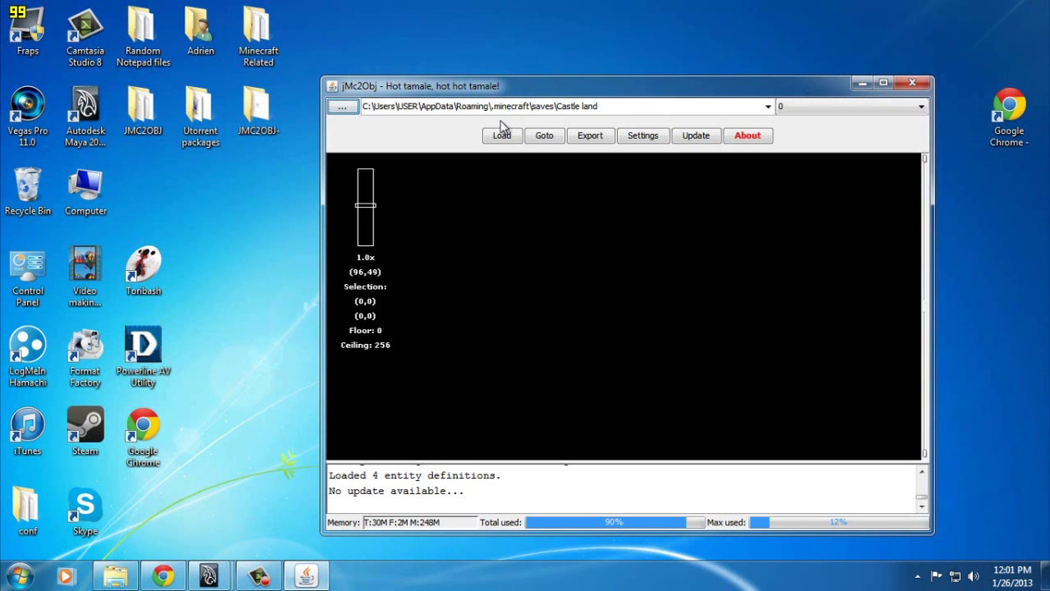
Load the Maya Tutorial world from the saved-worlds dropdown
{"action": "left_click", "coordinate": [769, 106]}
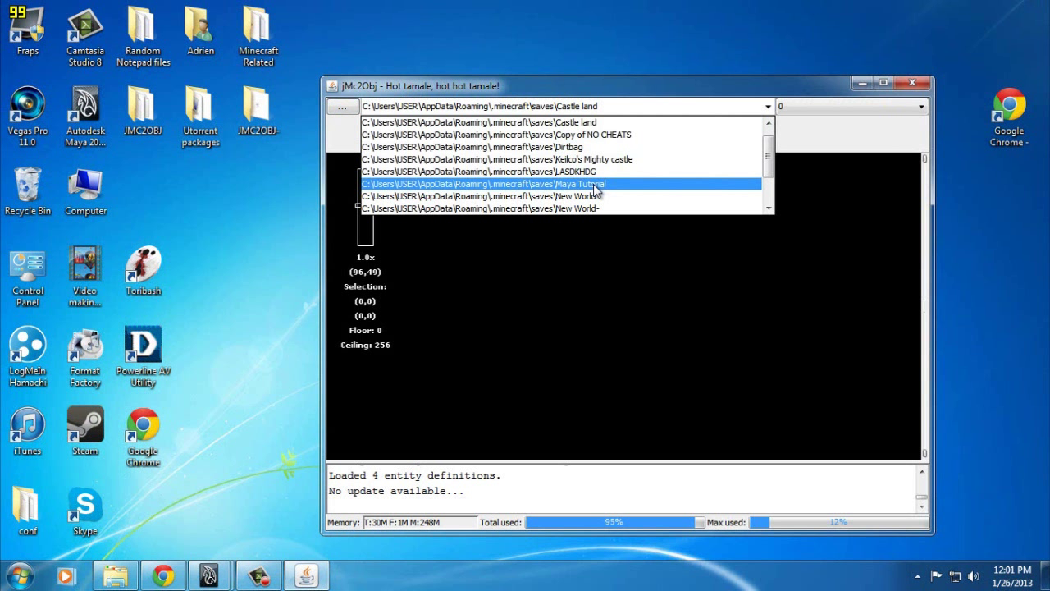
{"action": "left_click", "coordinate": [537, 185]}
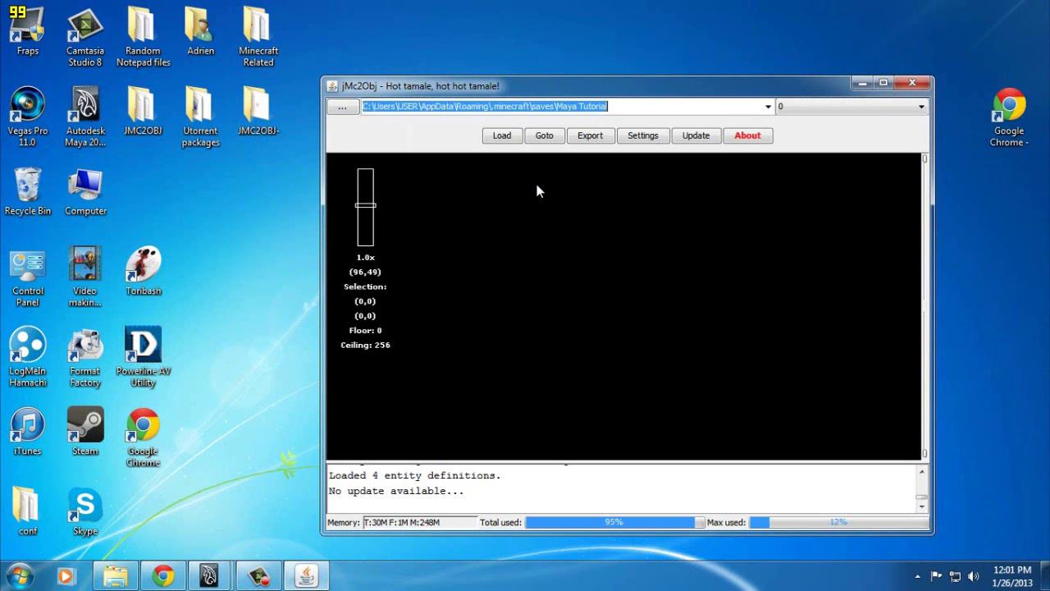
{"action": "left_click", "coordinate": [501, 137]}
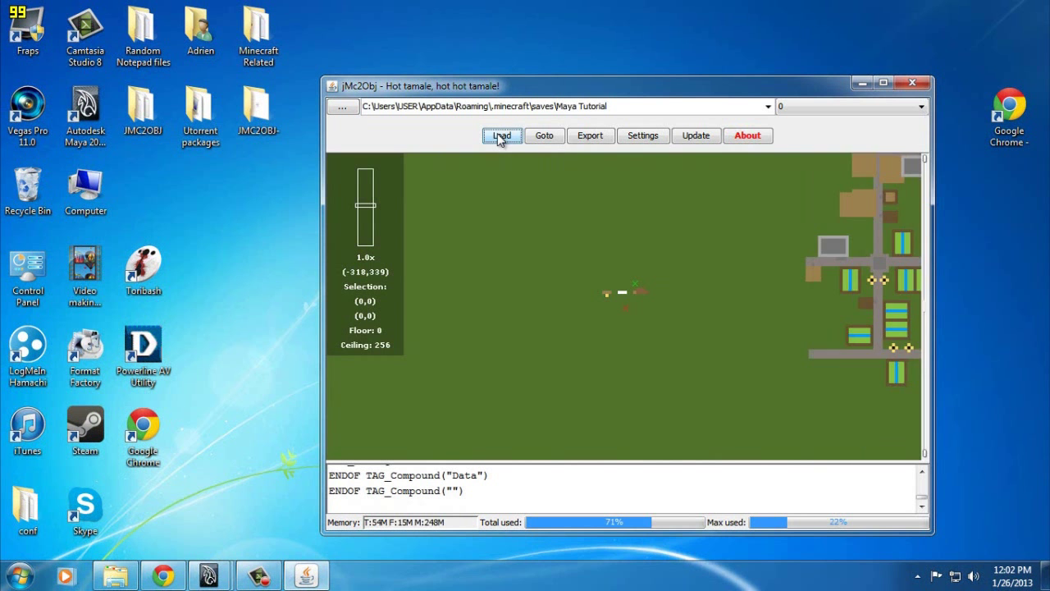
Pan the map to the village and zoom in to 2.5x
{"action": "left_click_drag", "start_coordinate": [661, 305], "coordinate": [665, 307]}
{"action": "right_click_drag", "start_coordinate": [691, 302], "coordinate": [664, 280]}
{"action": "scroll", "coordinate": [693, 328], "scroll_direction": "up", "scroll_amount": 1}
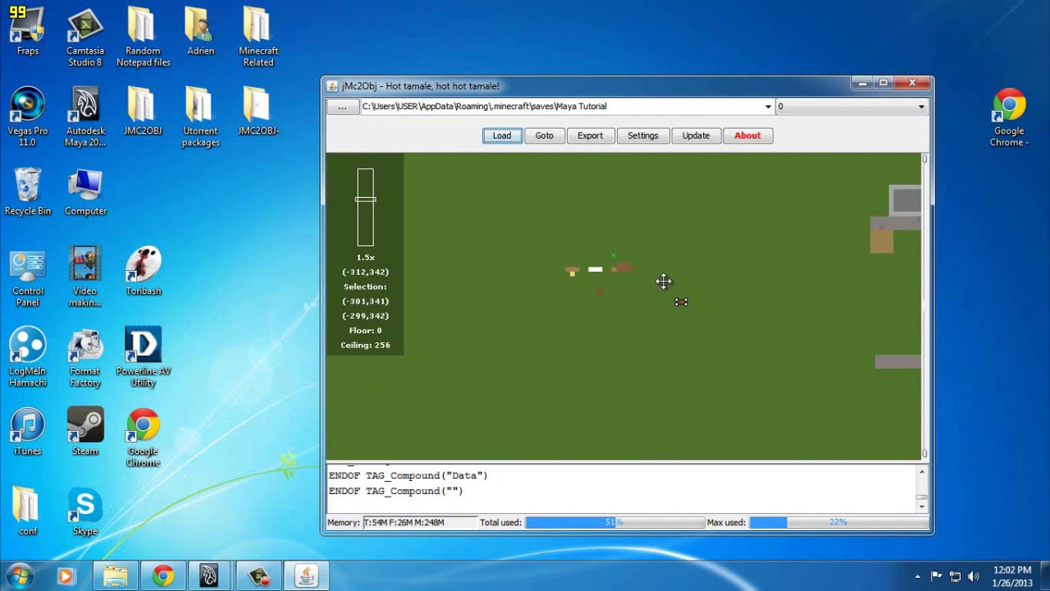
{"action": "scroll", "coordinate": [670, 292], "scroll_direction": "up", "scroll_amount": 1}
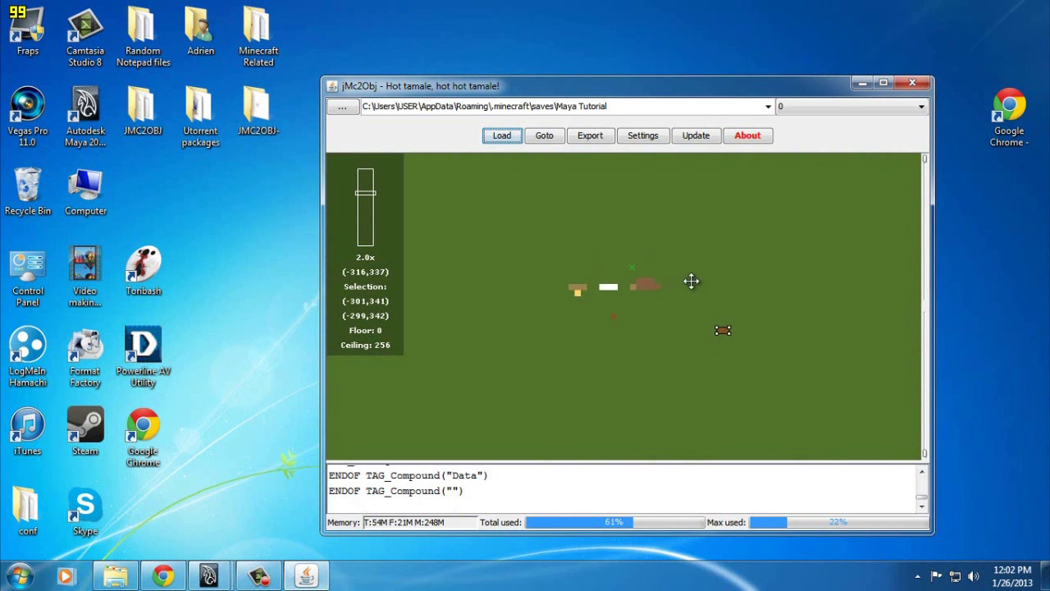
{"action": "scroll", "coordinate": [667, 277], "scroll_direction": "up", "scroll_amount": 1}
{"action": "right_click_drag", "start_coordinate": [682, 285], "coordinate": [696, 285]}
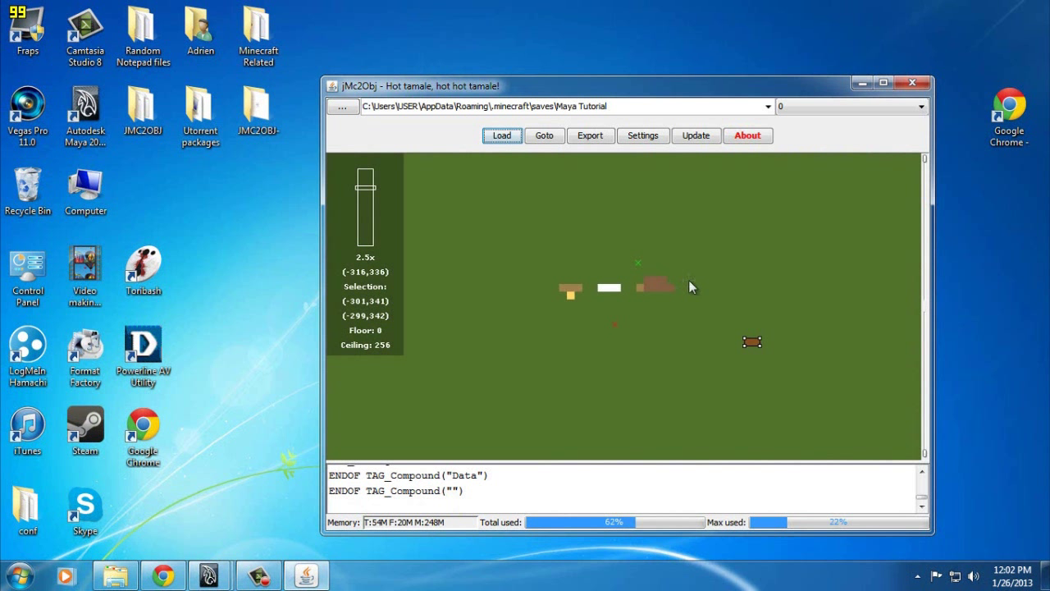
Select the village from (-329,329) to (-308,340) and bring up the export dialog
{"action": "left_click_drag", "start_coordinate": [752, 340], "coordinate": [692, 271]}
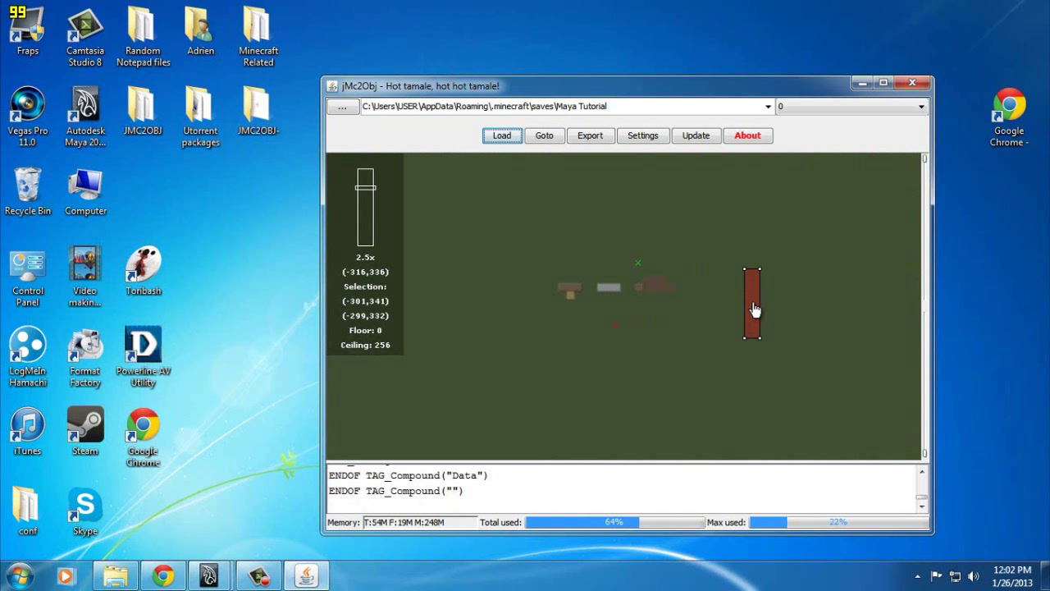
{"action": "left_click_drag", "start_coordinate": [748, 312], "coordinate": [689, 325]}
{"action": "left_click_drag", "start_coordinate": [612, 295], "coordinate": [604, 295]}
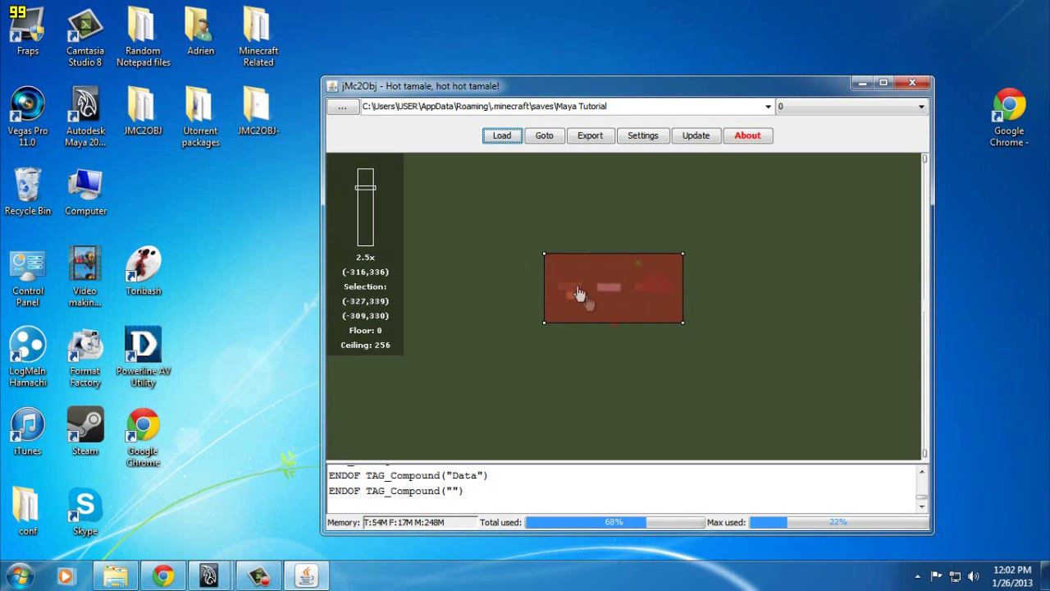
{"action": "left_click_drag", "start_coordinate": [542, 253], "coordinate": [534, 254]}
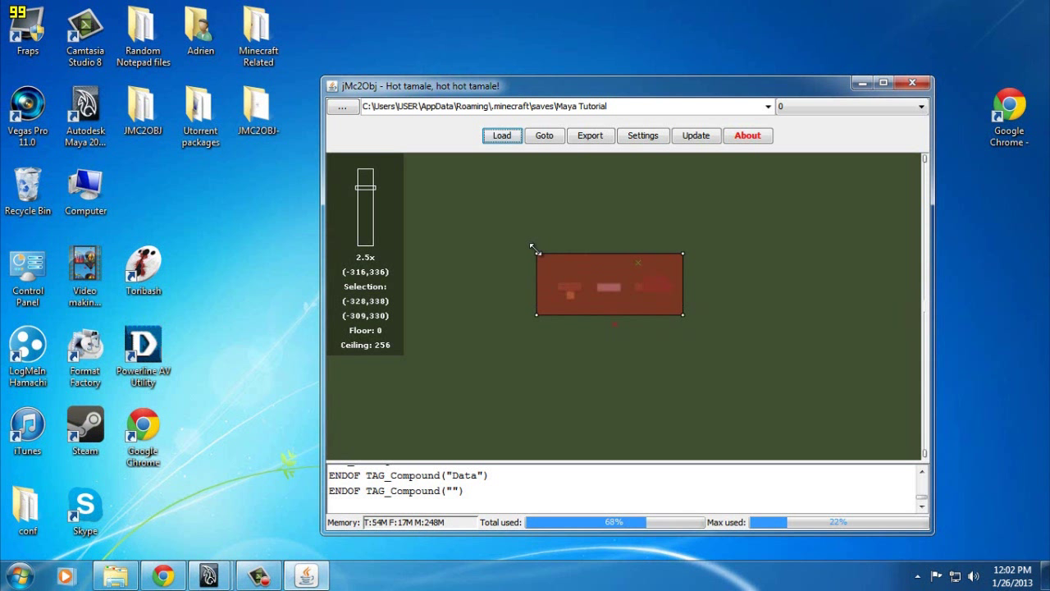
{"action": "mouse_move", "coordinate": [686, 323]}
{"action": "left_mouse_down"}
{"action": "mouse_move", "coordinate": [577, 269]}
{"action": "mouse_move", "coordinate": [520, 258]}
{"action": "mouse_move", "coordinate": [528, 241]}
{"action": "left_mouse_up"}
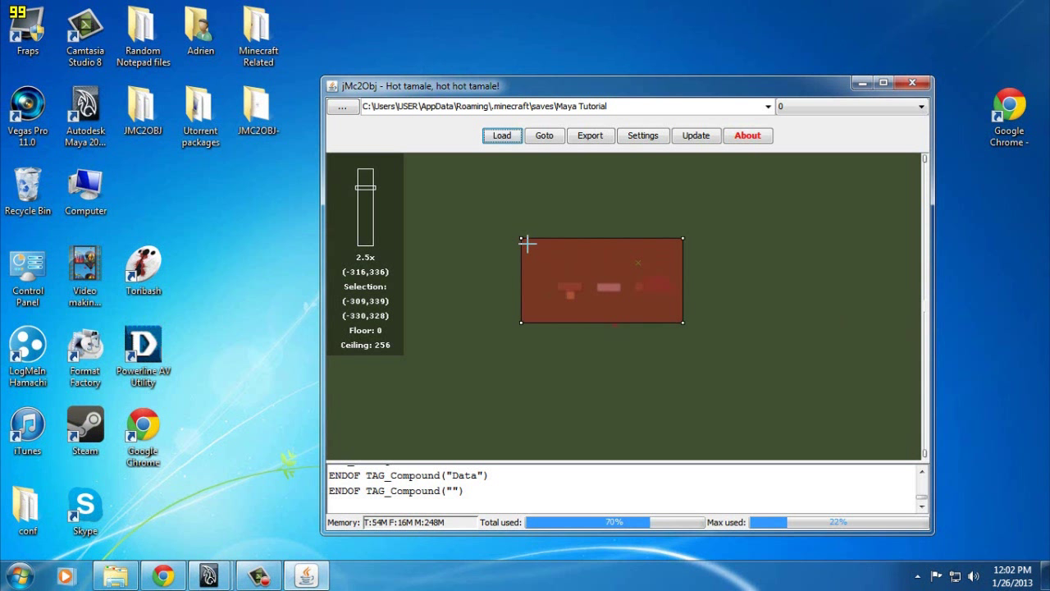
{"action": "left_click_drag", "start_coordinate": [610, 289], "coordinate": [611, 298]}
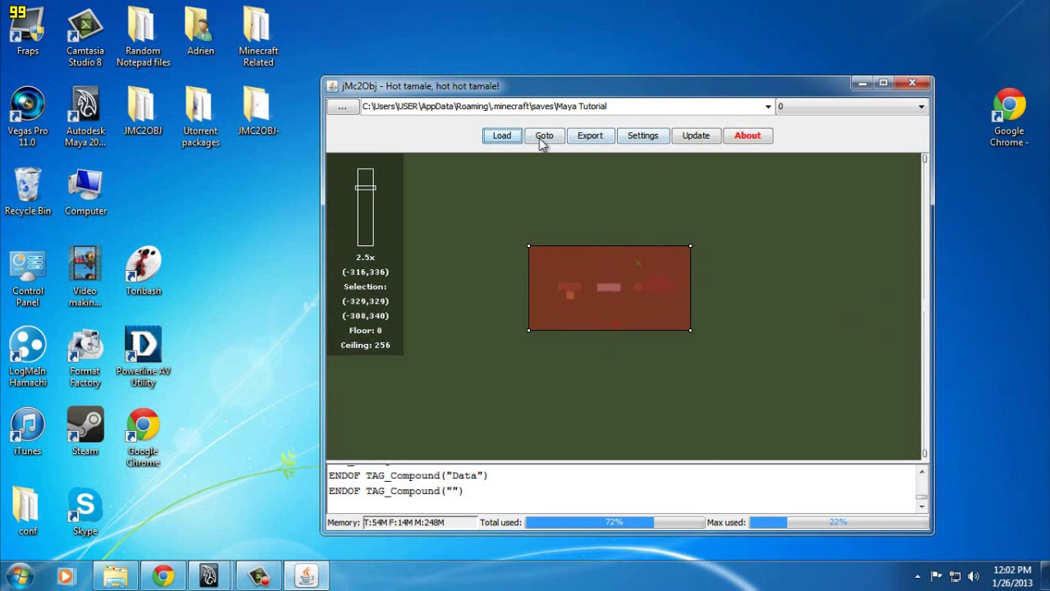
{"action": "left_click", "coordinate": [590, 136]}
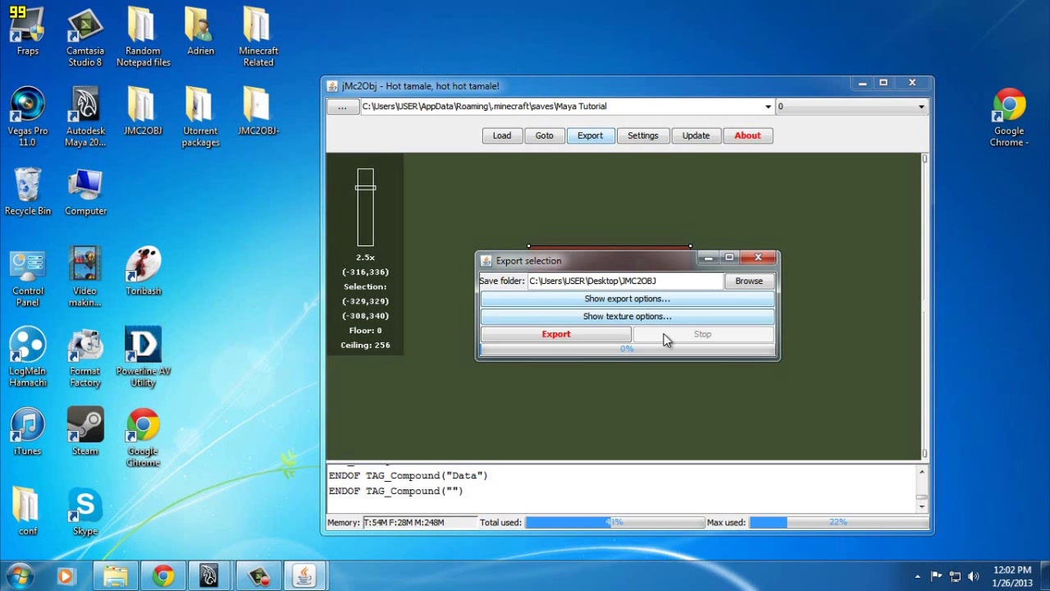
Review the export options: scale 1.0, centered offset, biomes, entities, per-material objects
{"action": "left_click", "coordinate": [645, 300]}
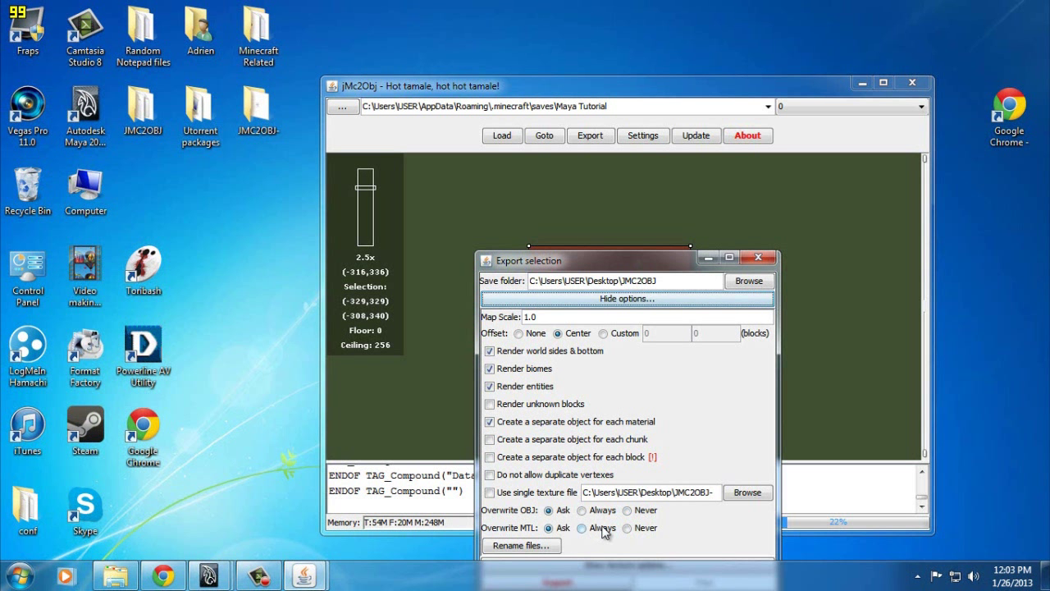
{"action": "left_click_drag", "start_coordinate": [629, 262], "coordinate": [501, 142]}
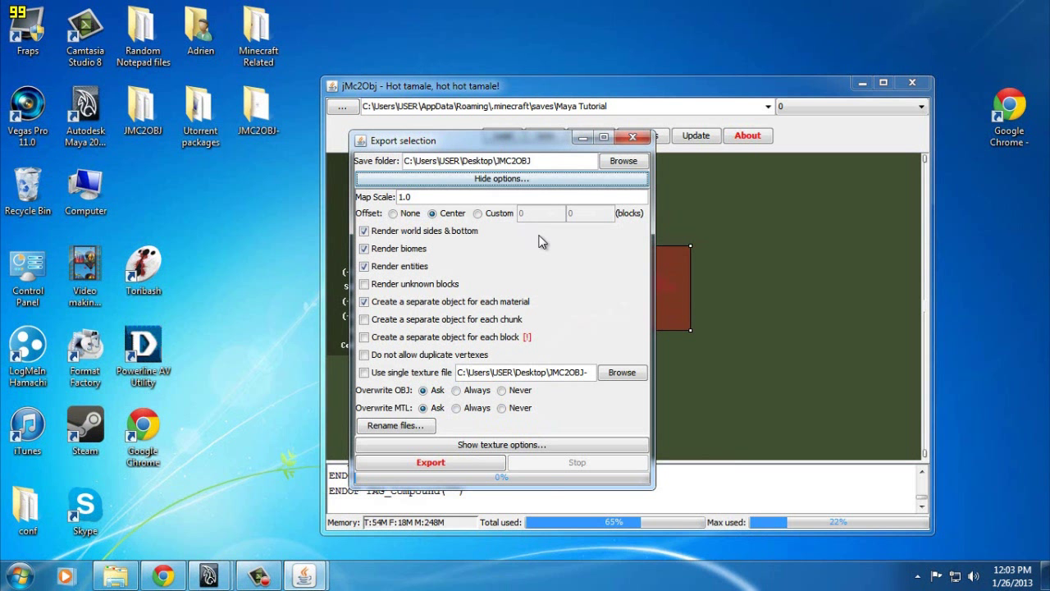
{"action": "left_click", "coordinate": [507, 181]}
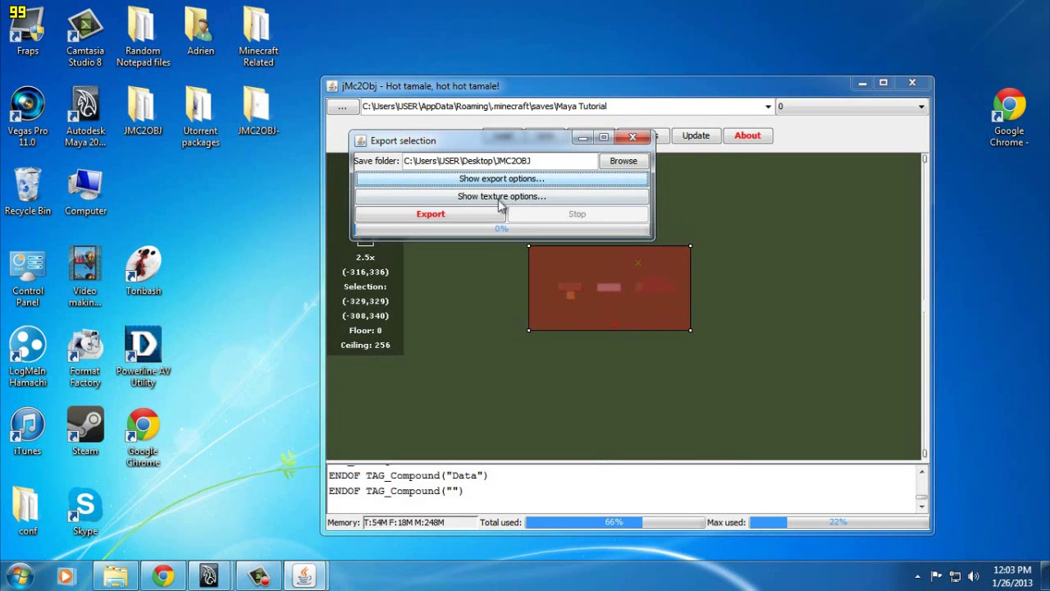
Export the default Minecraft textures and the selected village model, then close jMc2Obj
{"action": "left_click", "coordinate": [505, 198]}
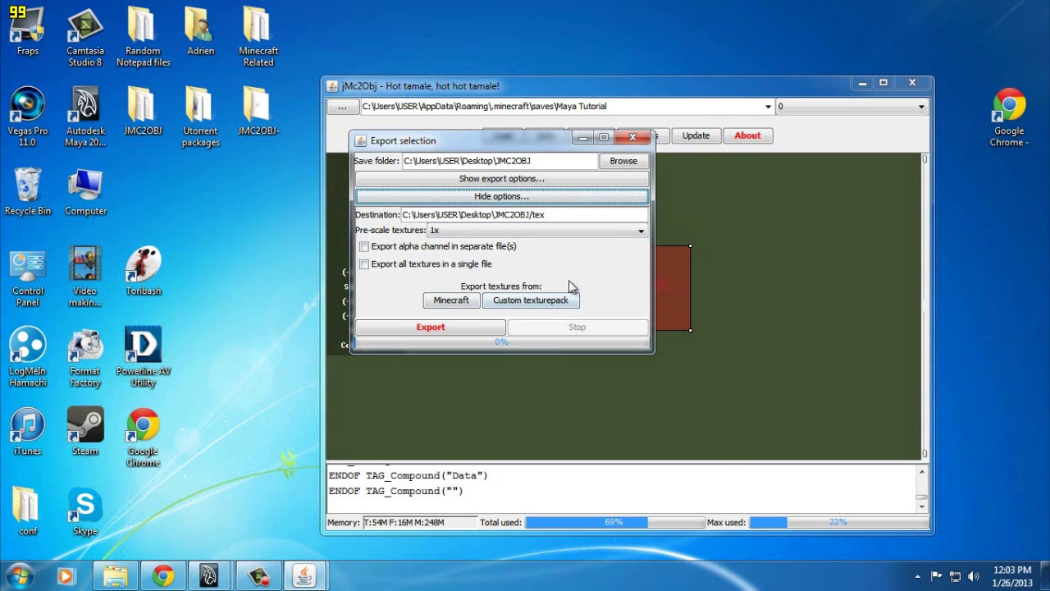
{"action": "left_click", "coordinate": [456, 302]}
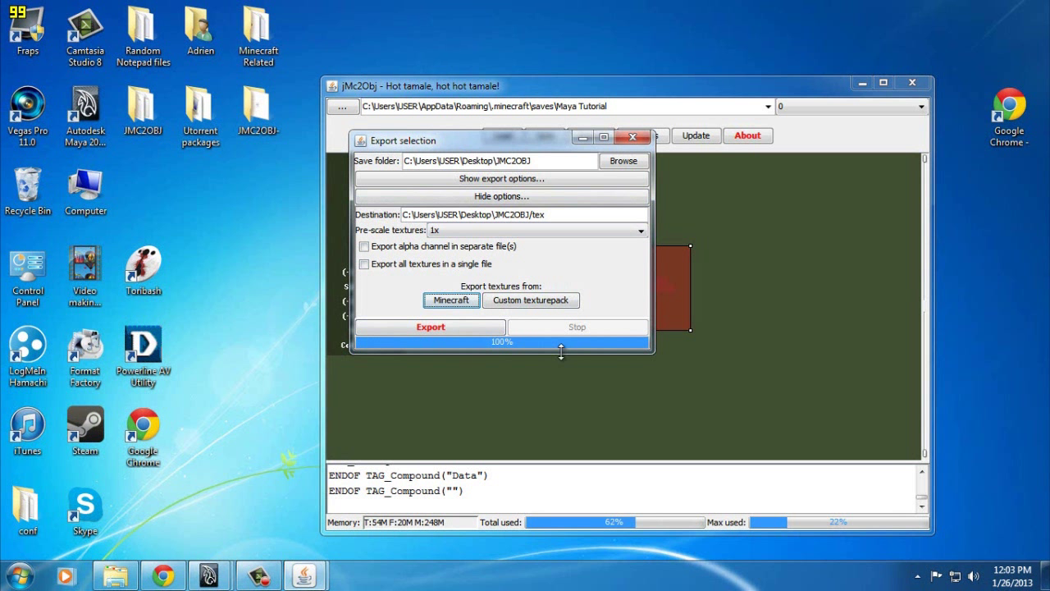
{"action": "left_click", "coordinate": [450, 332]}
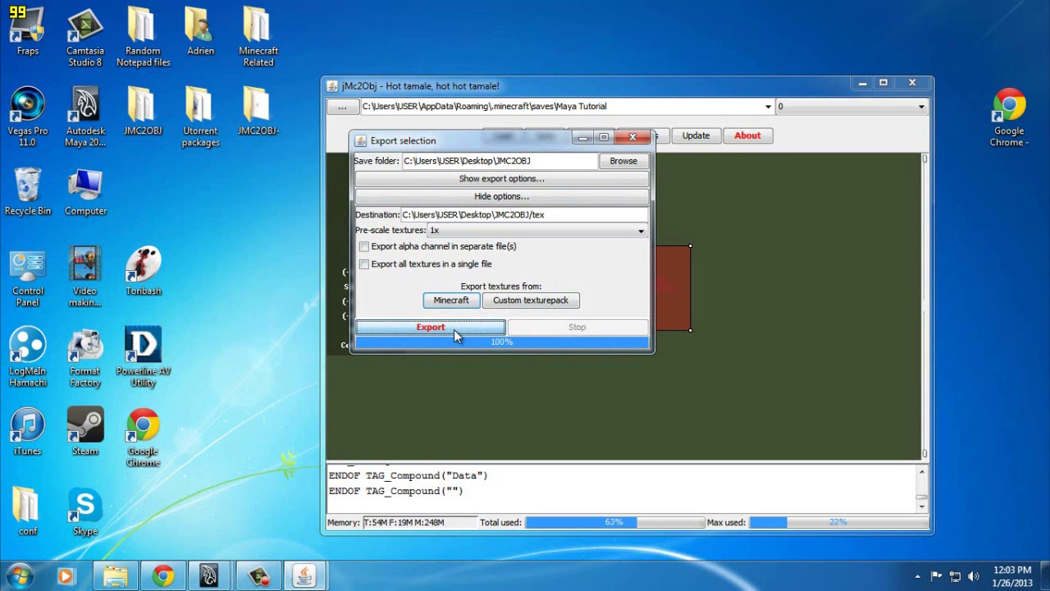
{"action": "left_click", "coordinate": [442, 264]}
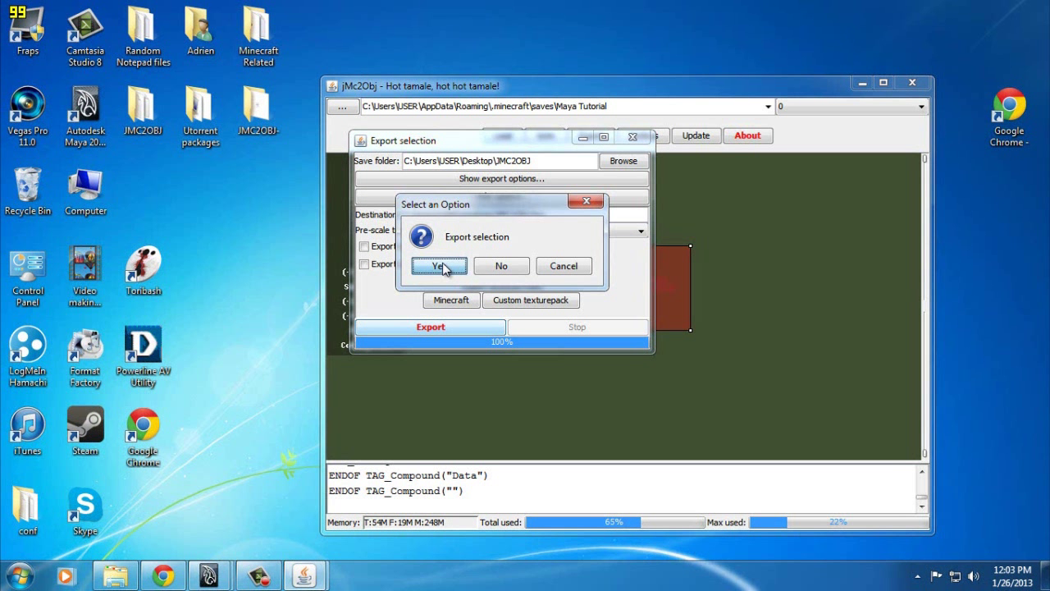
{"action": "left_click", "coordinate": [443, 269]}
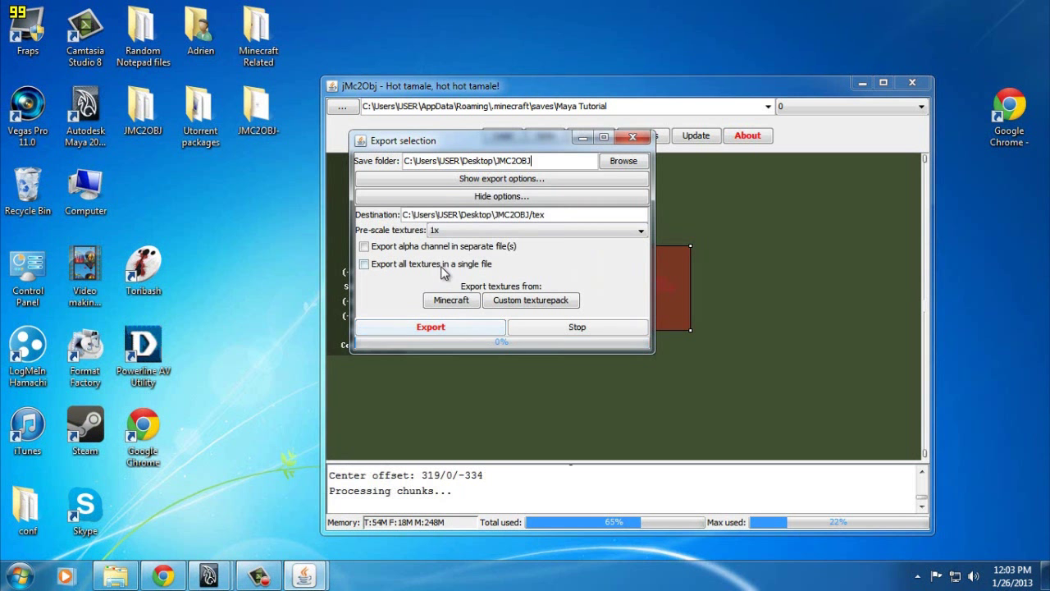
{"action": "left_click", "coordinate": [634, 137]}
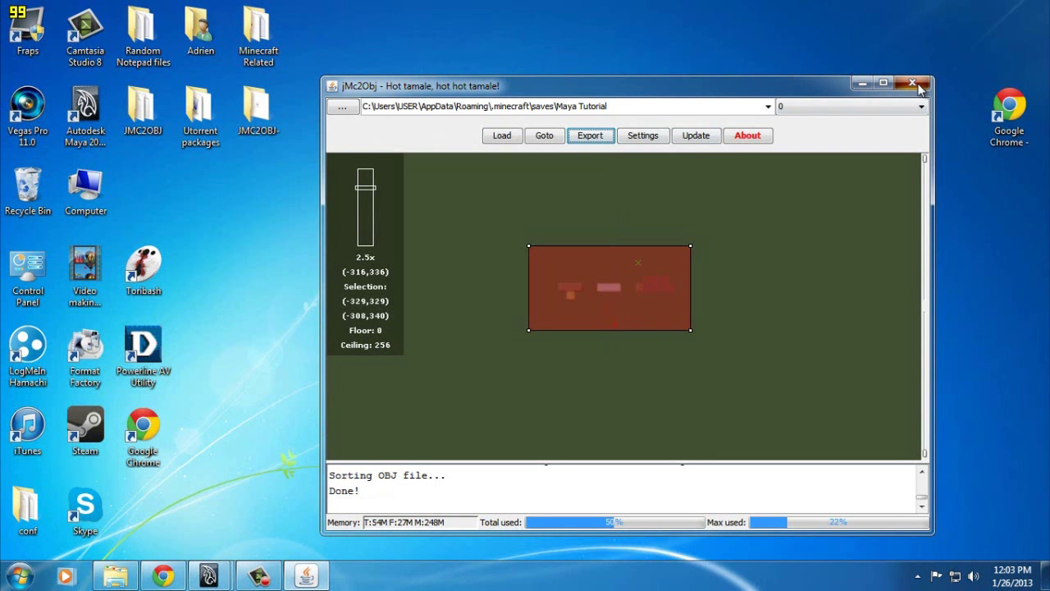
{"action": "left_click", "coordinate": [919, 85]}
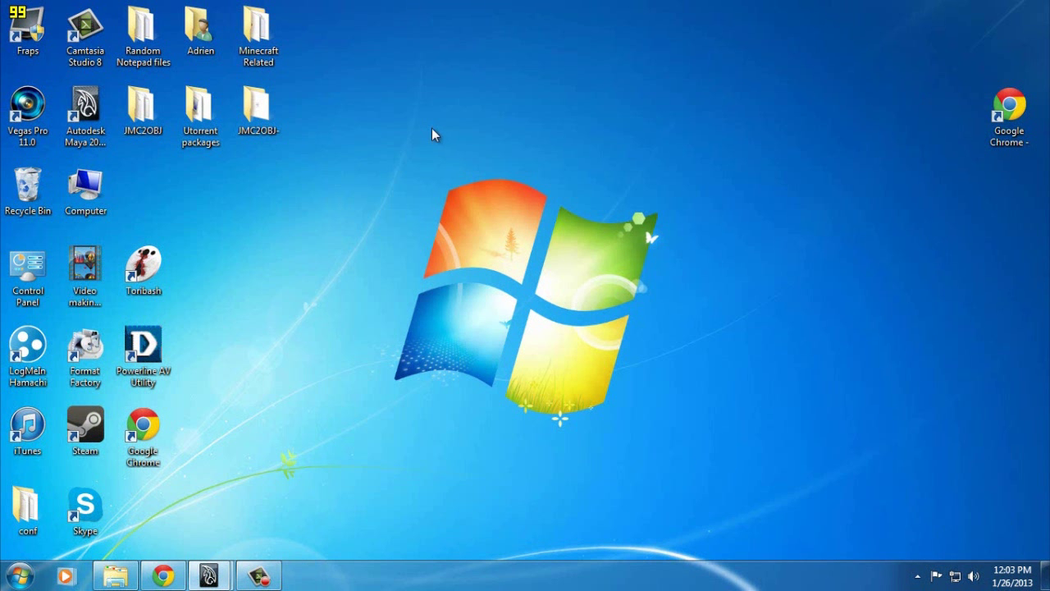
Browse the JMC2OBJ- folder's conf subfolder, then close that window
{"action": "double_click", "coordinate": [271, 107]}
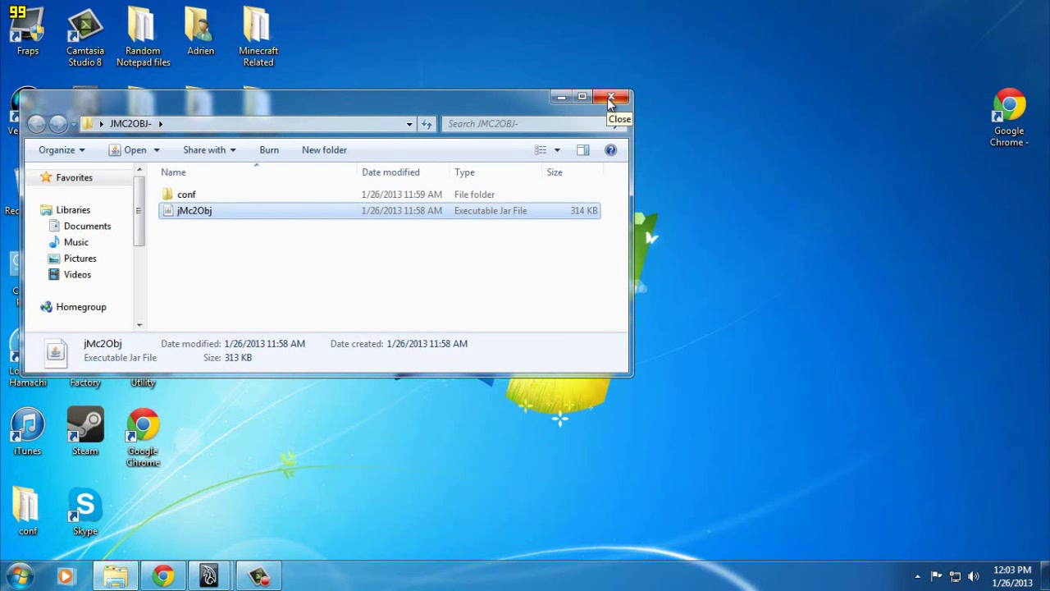
{"action": "double_click", "coordinate": [188, 196]}
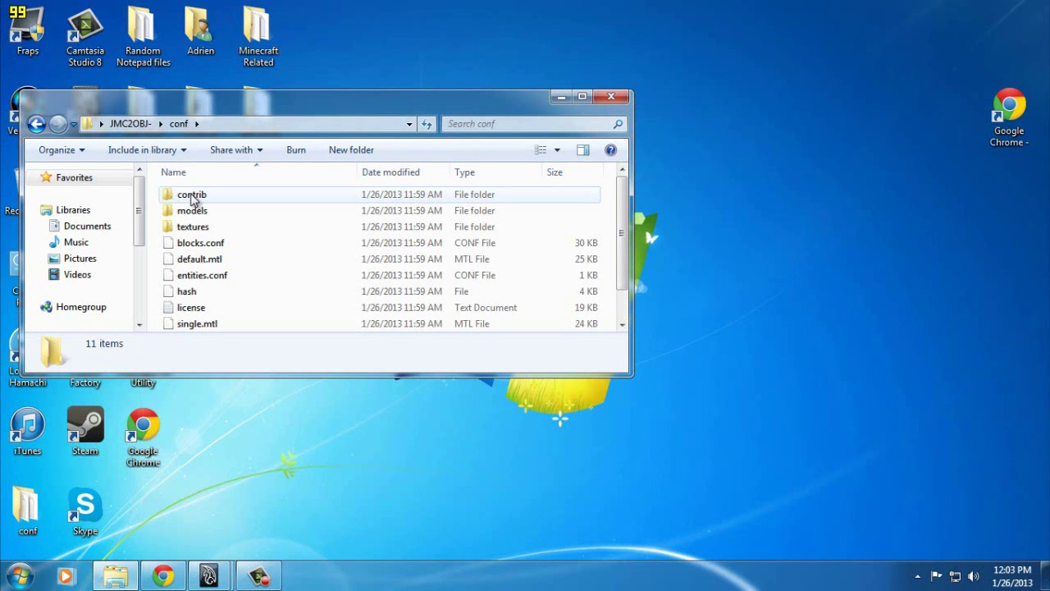
{"action": "scroll", "coordinate": [194, 202], "scroll_direction": "down", "scroll_amount": 1}
{"action": "scroll", "coordinate": [243, 293], "scroll_direction": "up", "scroll_amount": 1}
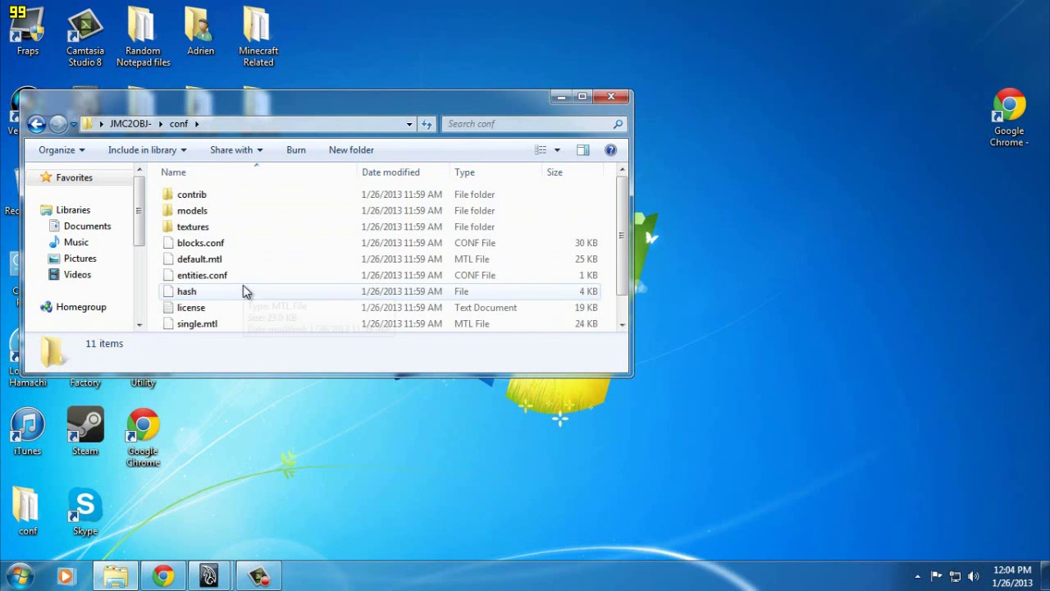
{"action": "scroll", "coordinate": [211, 223], "scroll_direction": "down", "scroll_amount": 1}
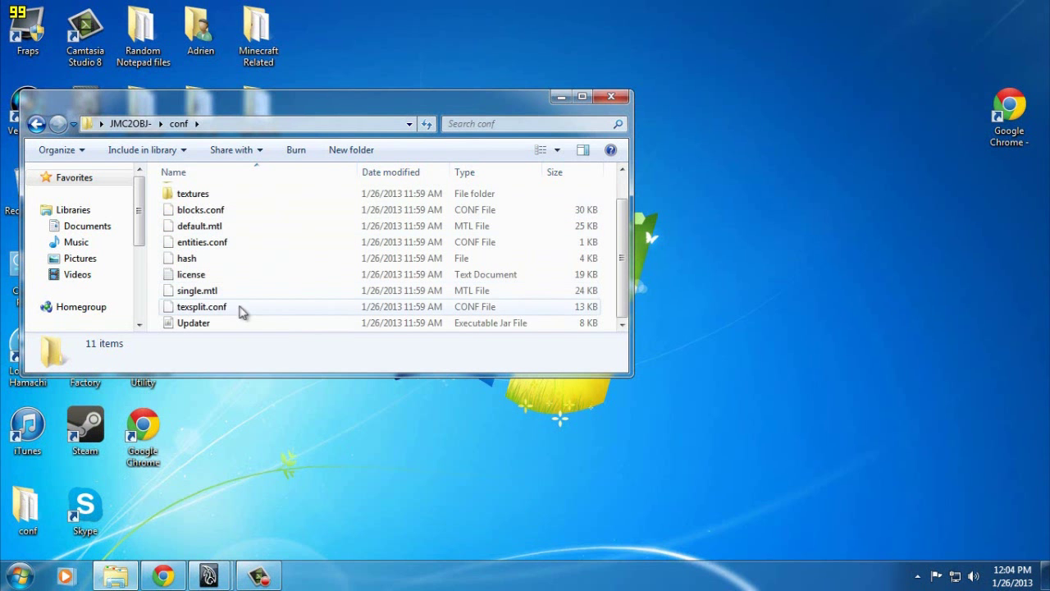
{"action": "scroll", "coordinate": [239, 312], "scroll_direction": "up", "scroll_amount": 1}
{"action": "left_click", "coordinate": [36, 124]}
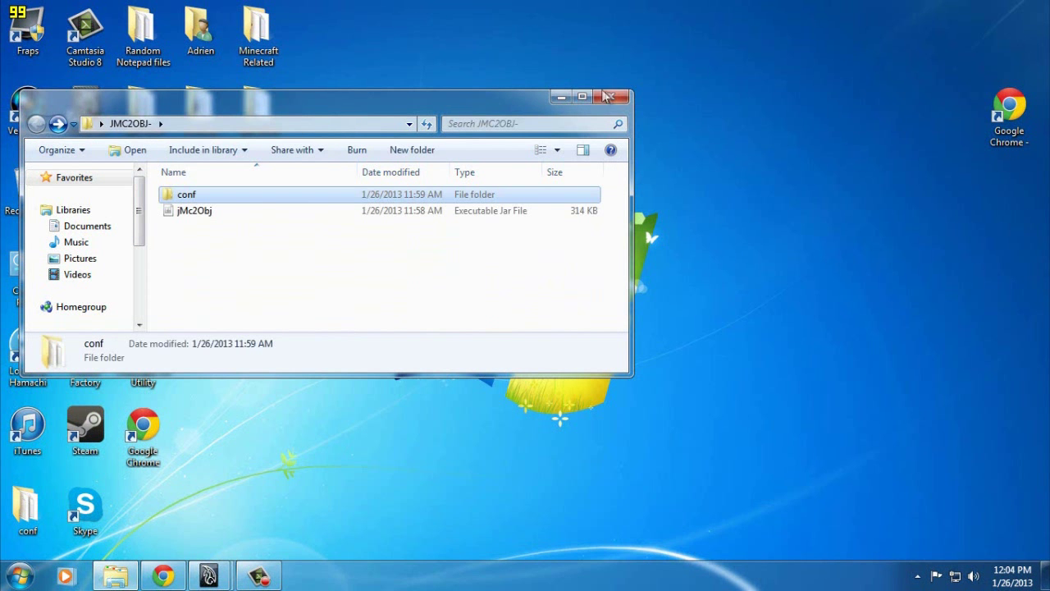
{"action": "left_click", "coordinate": [611, 97]}
Open the desktop JMC2OBJ folder, reposition its window and select minecraft.obj
{"action": "double_click", "coordinate": [156, 123]}
{"action": "scroll", "coordinate": [293, 248], "scroll_direction": "down", "scroll_amount": 1}
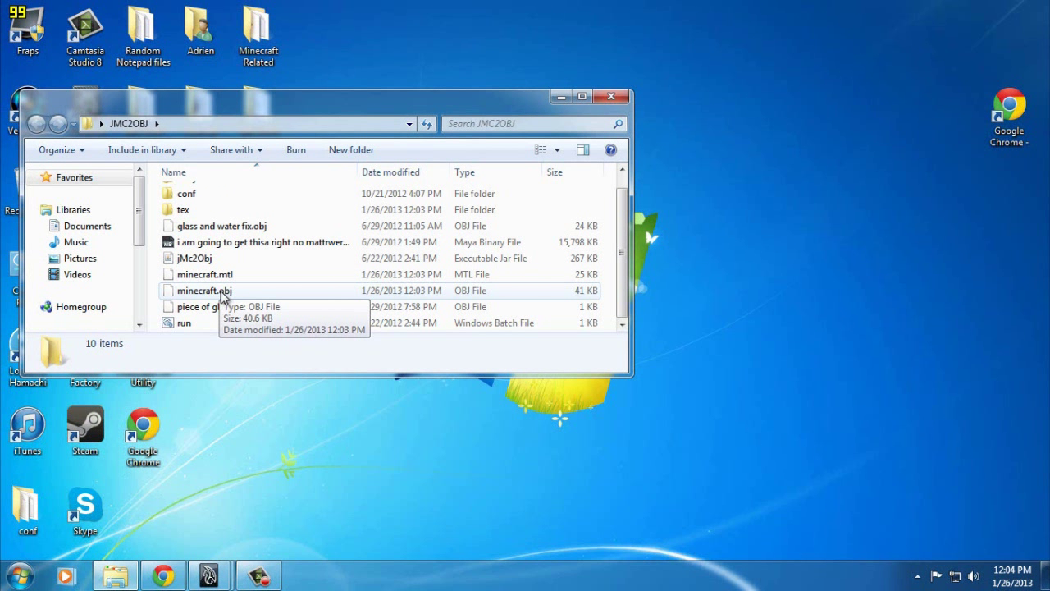
{"action": "left_click_drag", "start_coordinate": [382, 103], "coordinate": [689, 101]}
{"action": "left_click_drag", "start_coordinate": [610, 97], "coordinate": [673, 106]}
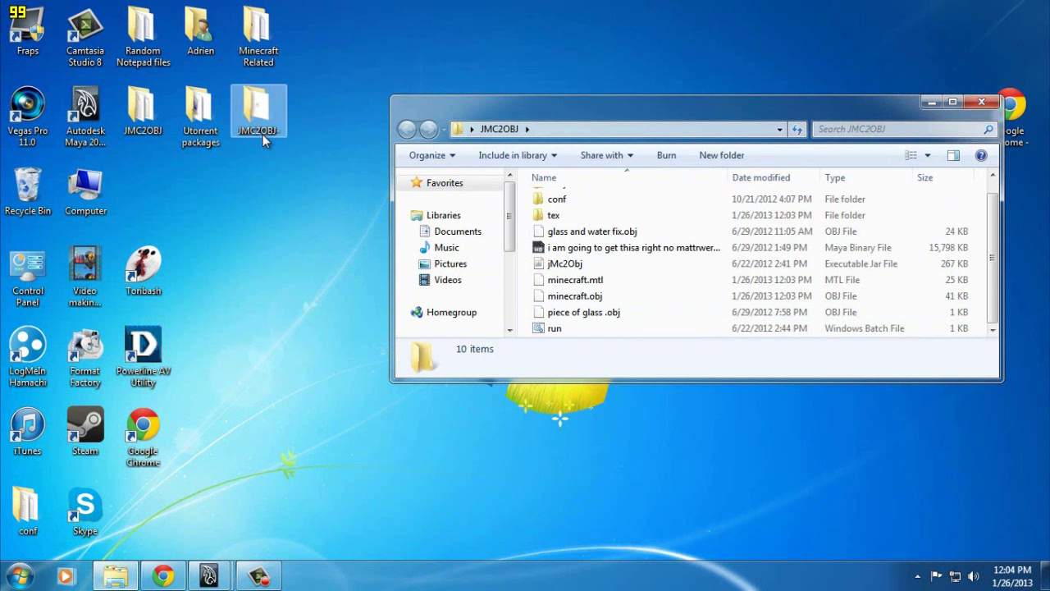
{"action": "left_click_drag", "start_coordinate": [652, 104], "coordinate": [514, 94]}
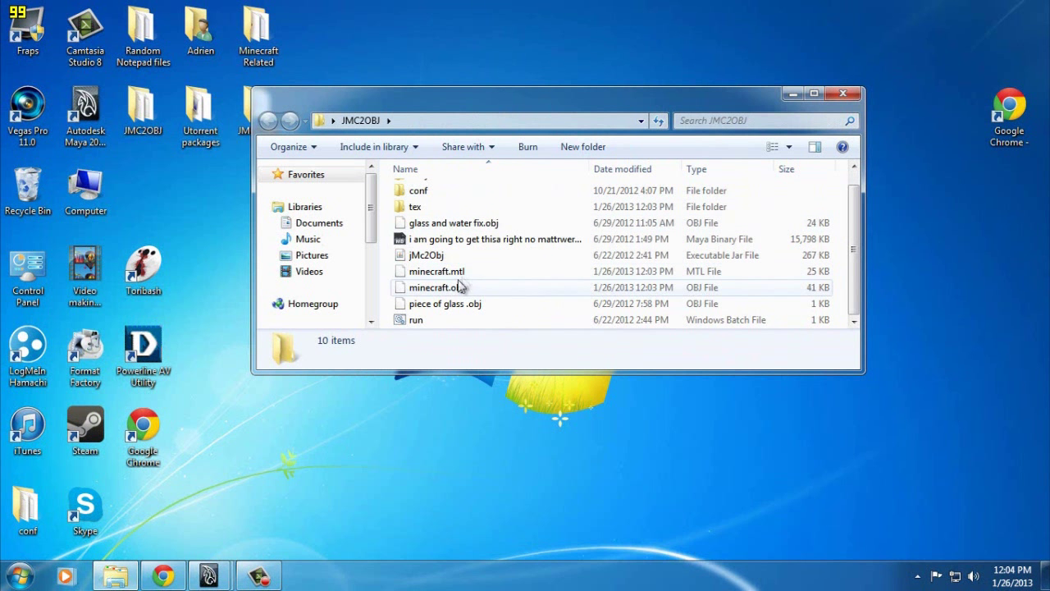
{"action": "left_click_drag", "start_coordinate": [482, 104], "coordinate": [549, 187]}
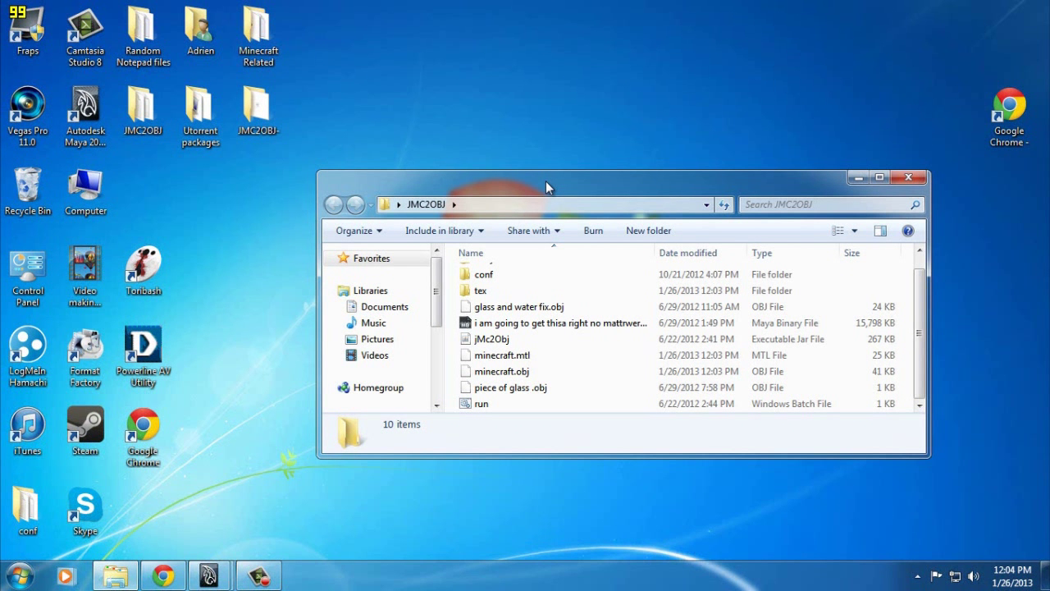
{"action": "left_click_drag", "start_coordinate": [635, 181], "coordinate": [615, 168]}
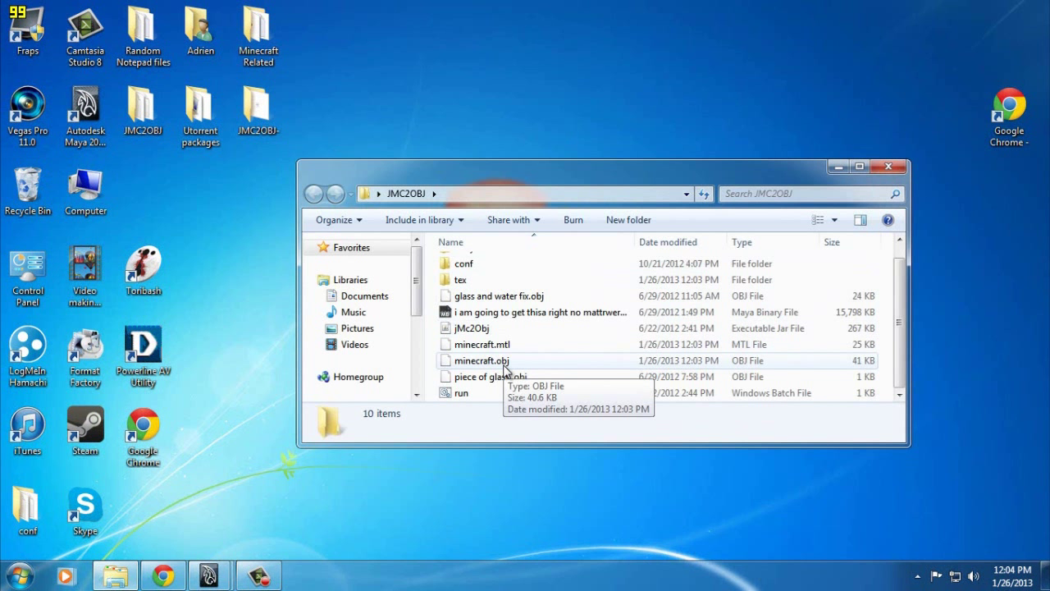
{"action": "left_click", "coordinate": [498, 367]}
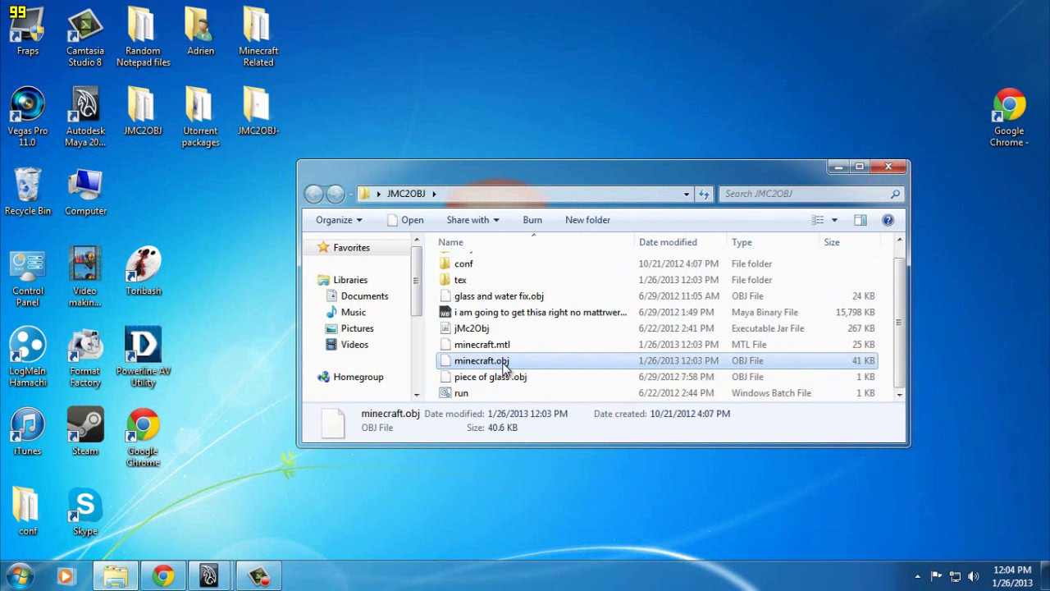
Drag minecraft.obj into Maya's perspective view and display it smooth shaded
{"action": "left_click_drag", "start_coordinate": [514, 362], "coordinate": [442, 364]}
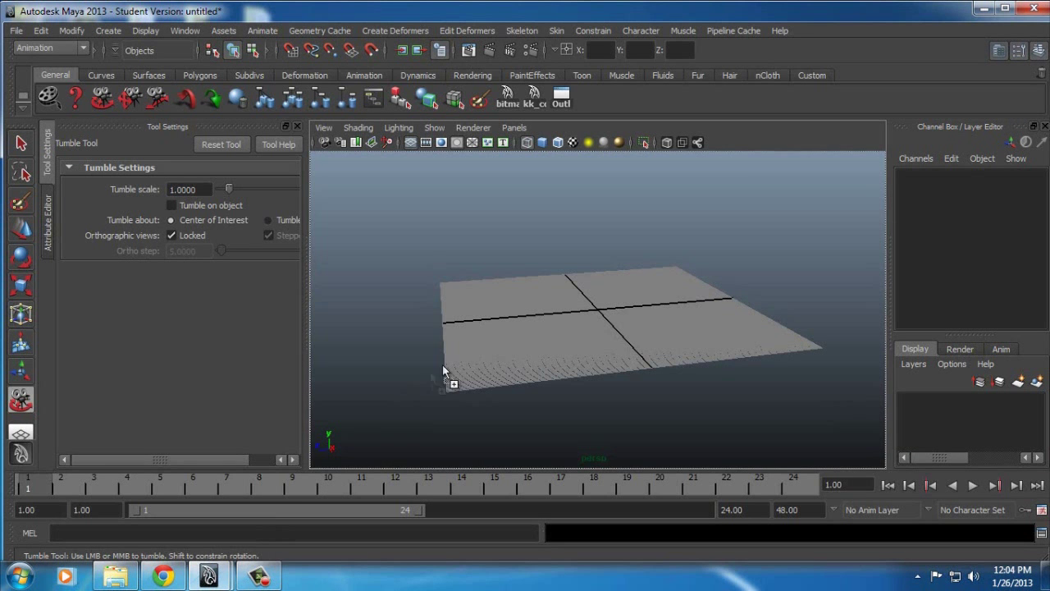
{"action": "left_click_drag", "start_coordinate": [566, 324], "coordinate": [567, 324]}
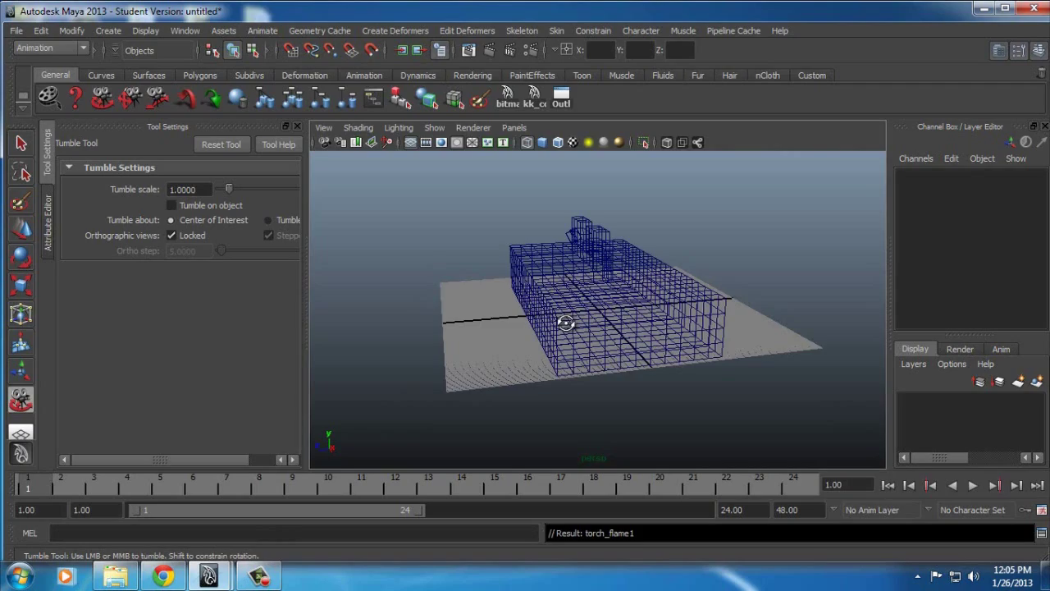
{"action": "scroll", "coordinate": [500, 289], "scroll_direction": "up", "scroll_amount": 3}
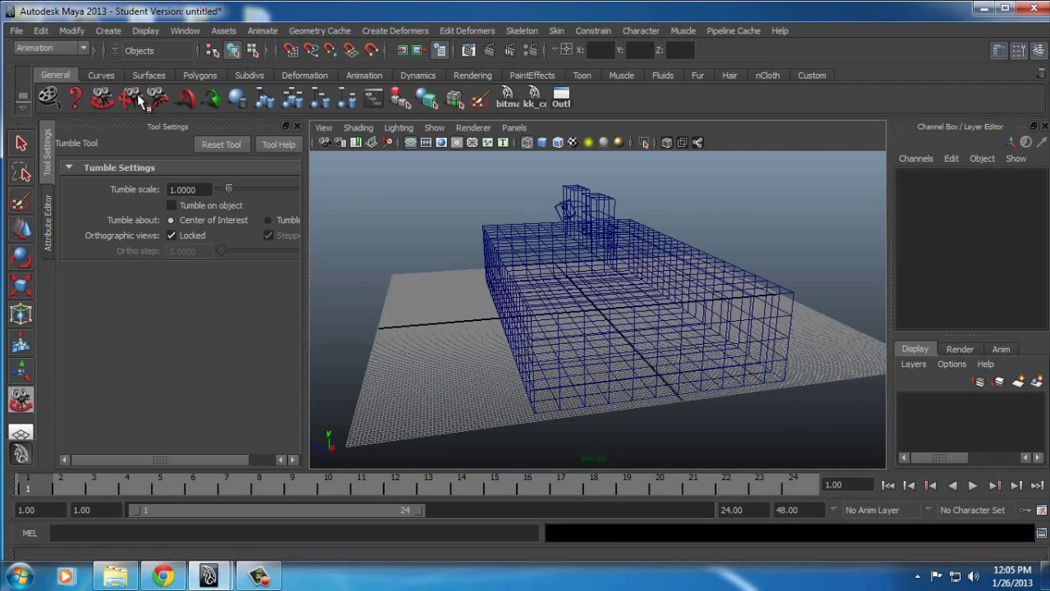
{"action": "left_click_drag", "start_coordinate": [347, 172], "coordinate": [658, 262]}
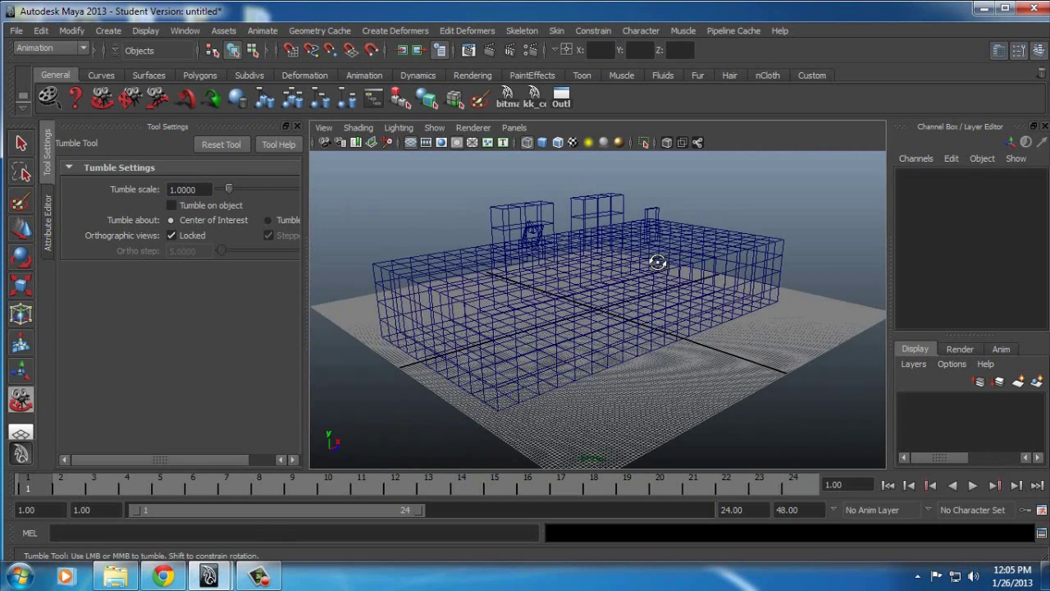
{"action": "key", "text": "5"}
{"action": "left_click_drag", "start_coordinate": [658, 263], "coordinate": [622, 211]}
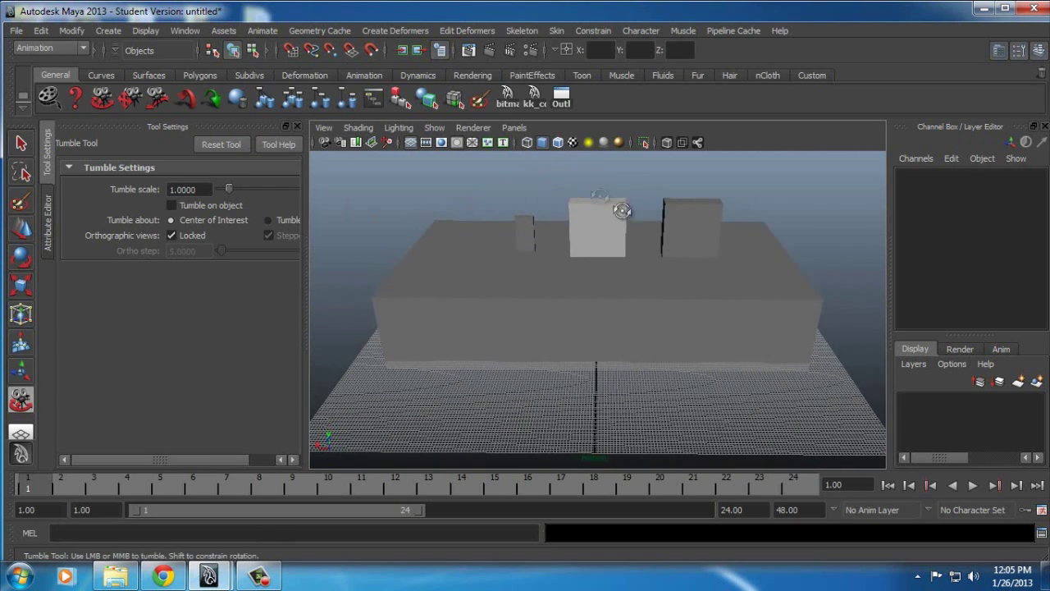
Turn on textured display and inspect the grass, dirt and wood blocks
{"action": "left_click", "coordinate": [573, 143]}
{"action": "left_click_drag", "start_coordinate": [534, 252], "coordinate": [608, 261]}
{"action": "scroll", "coordinate": [588, 231], "scroll_direction": "up", "scroll_amount": 5}
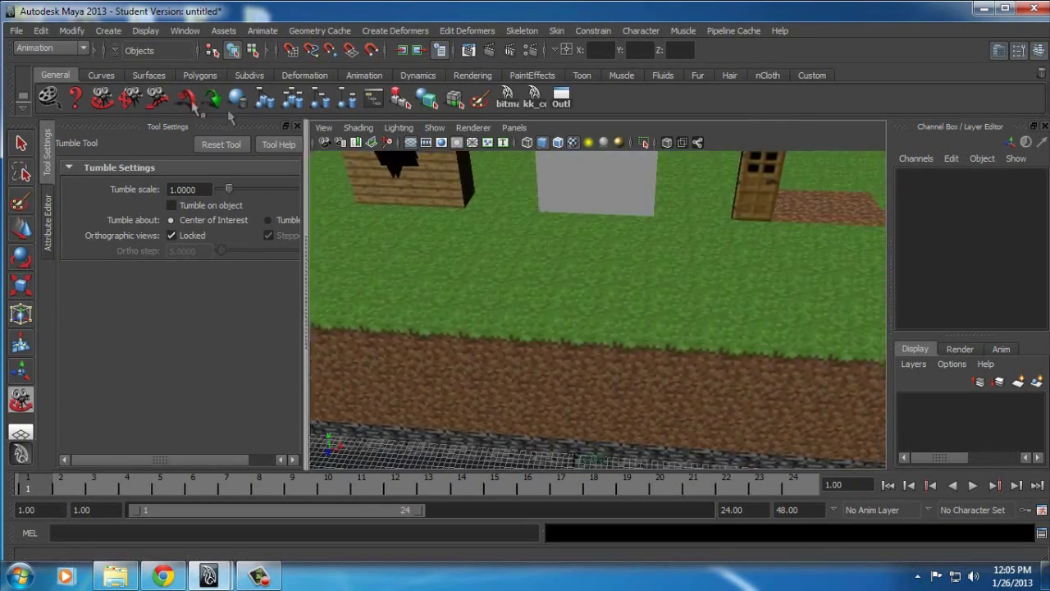
{"action": "middle_click_drag", "start_coordinate": [609, 261], "coordinate": [672, 206], "text": "alt"}
{"action": "scroll", "coordinate": [681, 205], "scroll_direction": "down", "scroll_amount": 6}
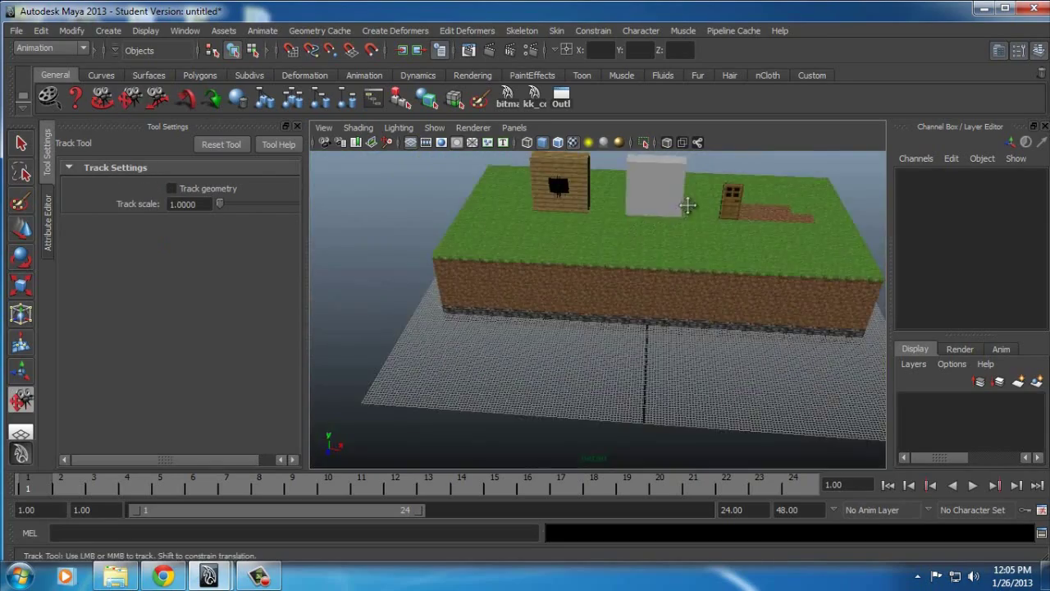
{"action": "scroll", "coordinate": [663, 239], "scroll_direction": "up", "scroll_amount": 5}
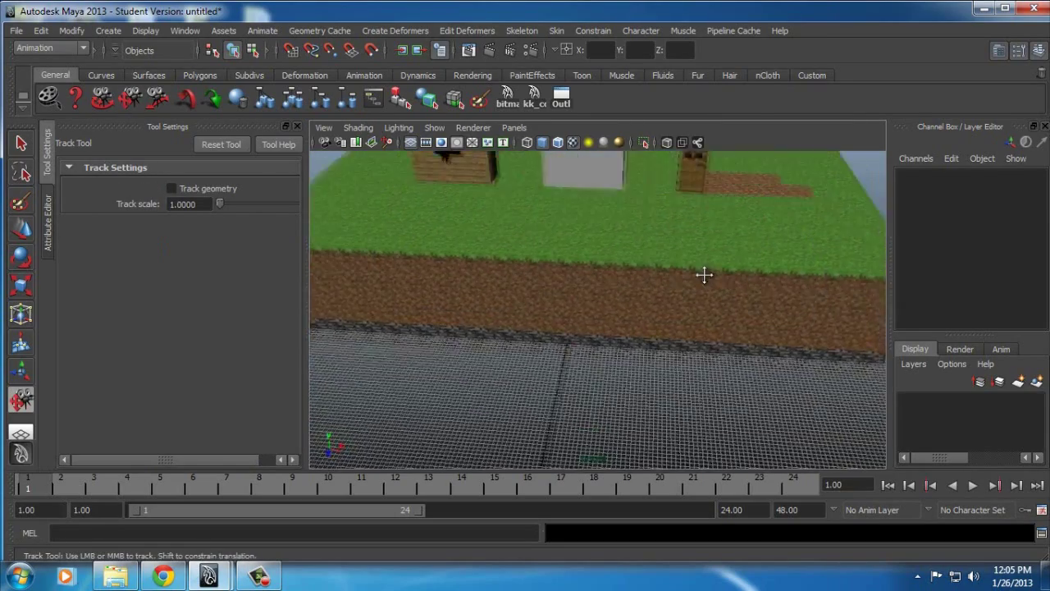
{"action": "middle_click_drag", "start_coordinate": [674, 278], "coordinate": [755, 394], "text": "alt"}
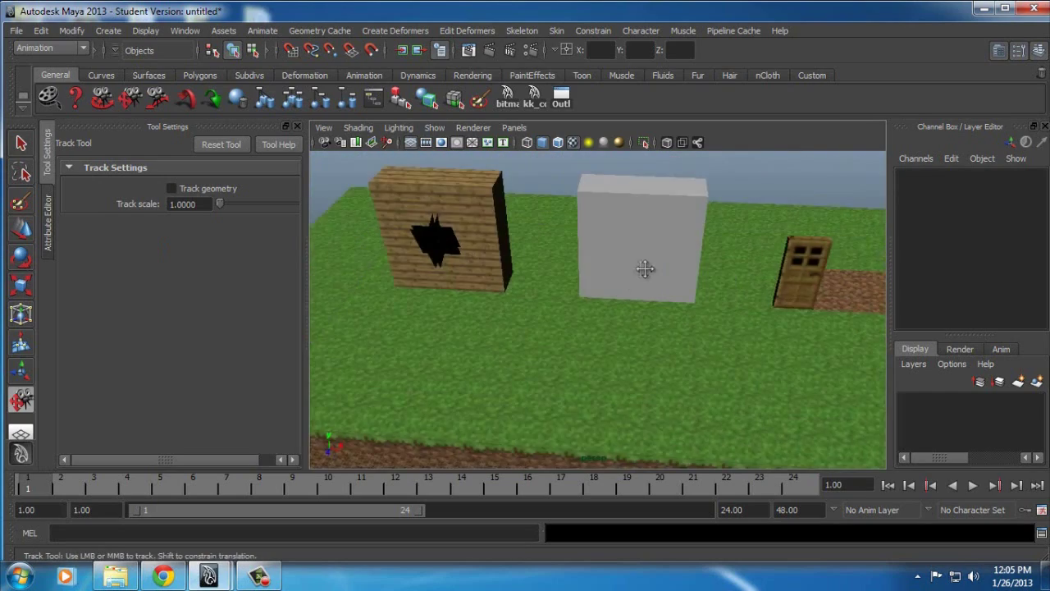
{"action": "scroll", "coordinate": [645, 268], "scroll_direction": "down", "scroll_amount": 1}
{"action": "middle_click_drag", "start_coordinate": [577, 282], "coordinate": [666, 315], "text": "alt"}
{"action": "scroll", "coordinate": [570, 276], "scroll_direction": "up", "scroll_amount": 3}
{"action": "scroll", "coordinate": [574, 286], "scroll_direction": "down", "scroll_amount": 2}
{"action": "scroll", "coordinate": [590, 329], "scroll_direction": "down", "scroll_amount": 1}
{"action": "middle_click_drag", "start_coordinate": [591, 329], "coordinate": [526, 321], "text": "alt"}
{"action": "scroll", "coordinate": [530, 319], "scroll_direction": "down", "scroll_amount": 3}
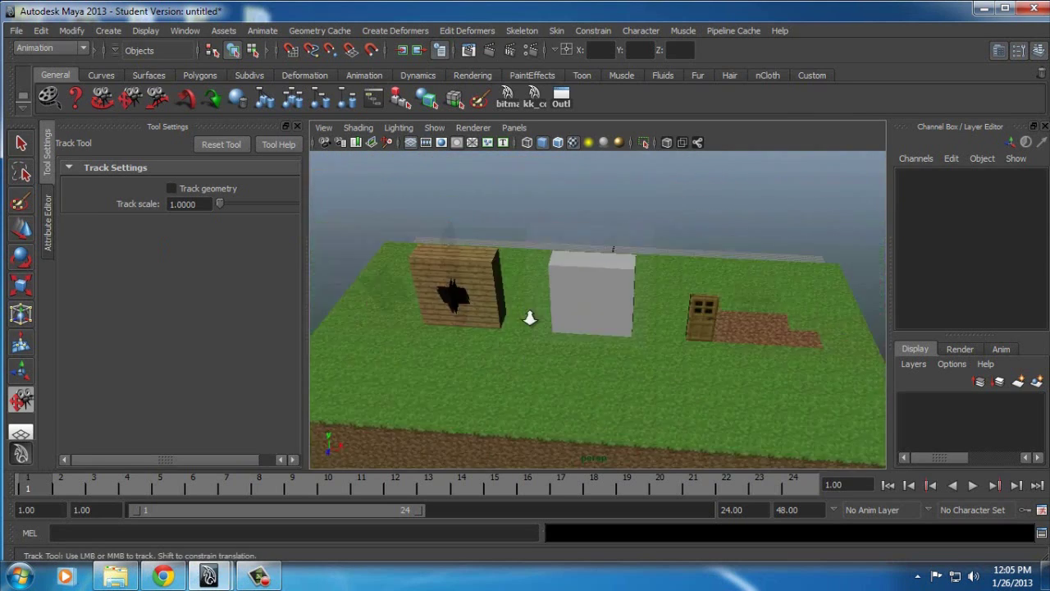
{"action": "scroll", "coordinate": [530, 318], "scroll_direction": "up", "scroll_amount": 4}
Orbit around the textured village once more, then minimize Maya
{"action": "left_click", "coordinate": [102, 98]}
{"action": "left_click_drag", "start_coordinate": [509, 263], "coordinate": [451, 261]}
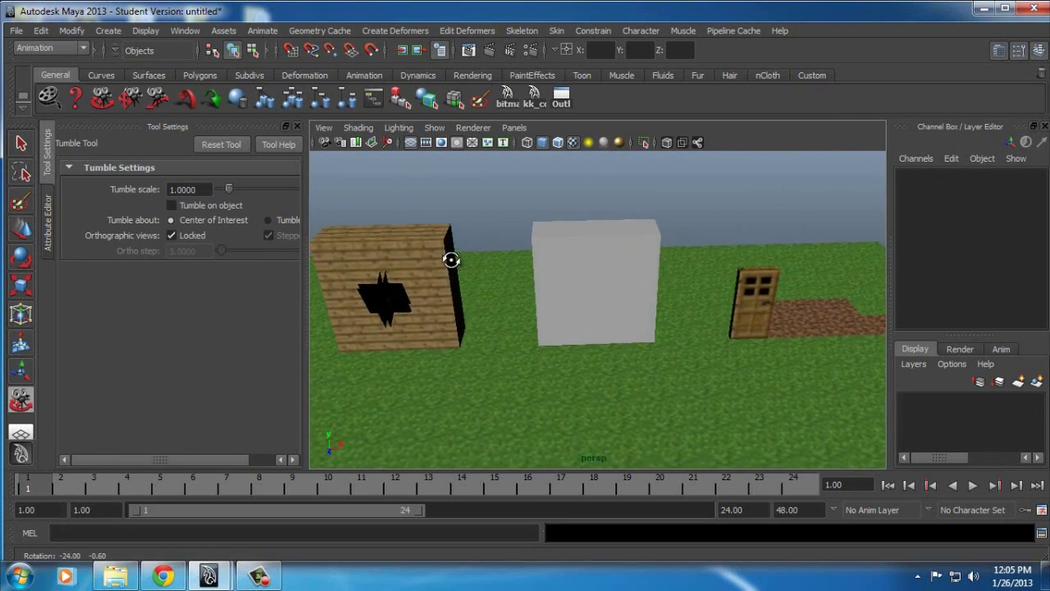
{"action": "scroll", "coordinate": [450, 262], "scroll_direction": "down", "scroll_amount": 5}
{"action": "scroll", "coordinate": [451, 264], "scroll_direction": "up", "scroll_amount": 3}
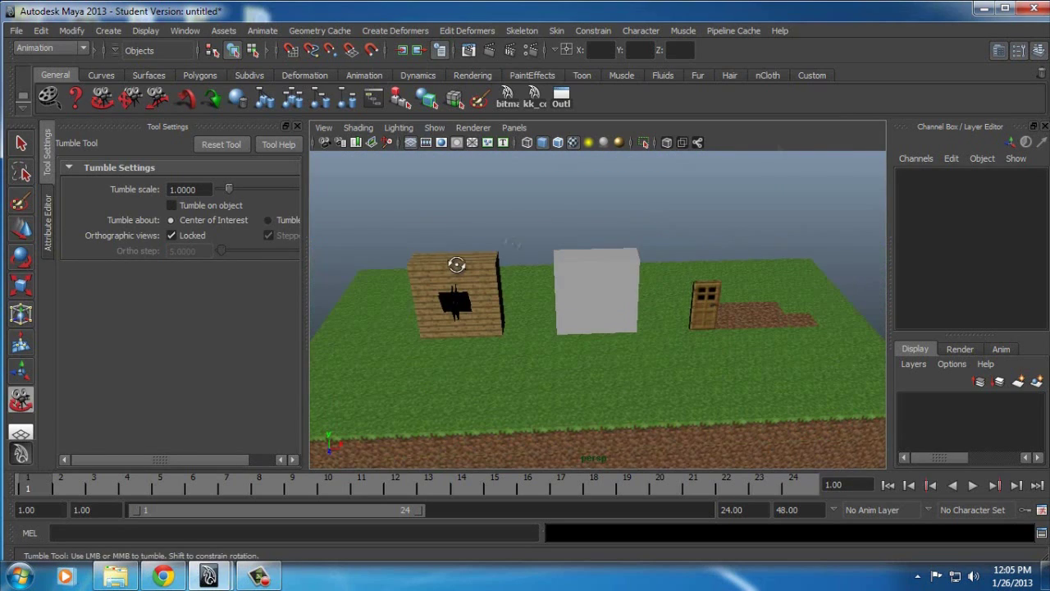
{"action": "left_click", "coordinate": [985, 10]}
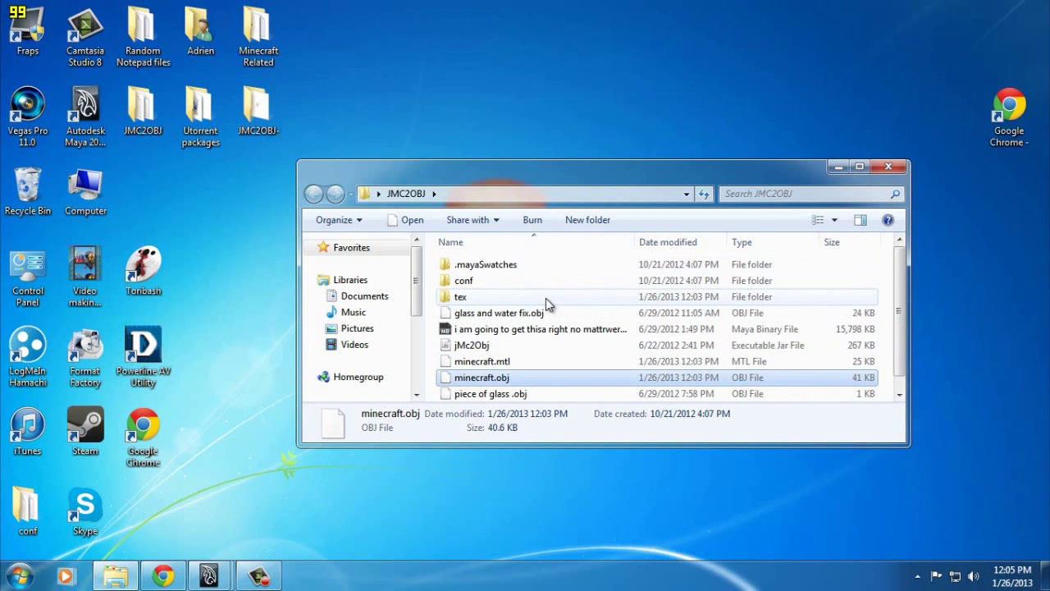
Open MAYA_readme from JMC2OBJ-\conf\contrib in Notepad for editing
{"action": "left_click", "coordinate": [894, 171]}
{"action": "double_click", "coordinate": [257, 111]}
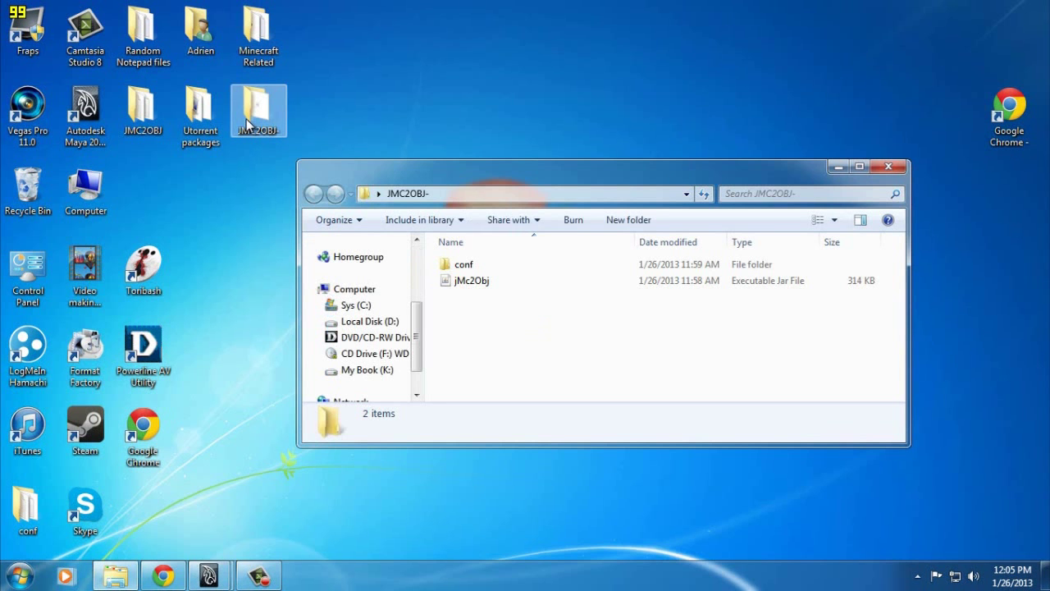
{"action": "double_click", "coordinate": [480, 270]}
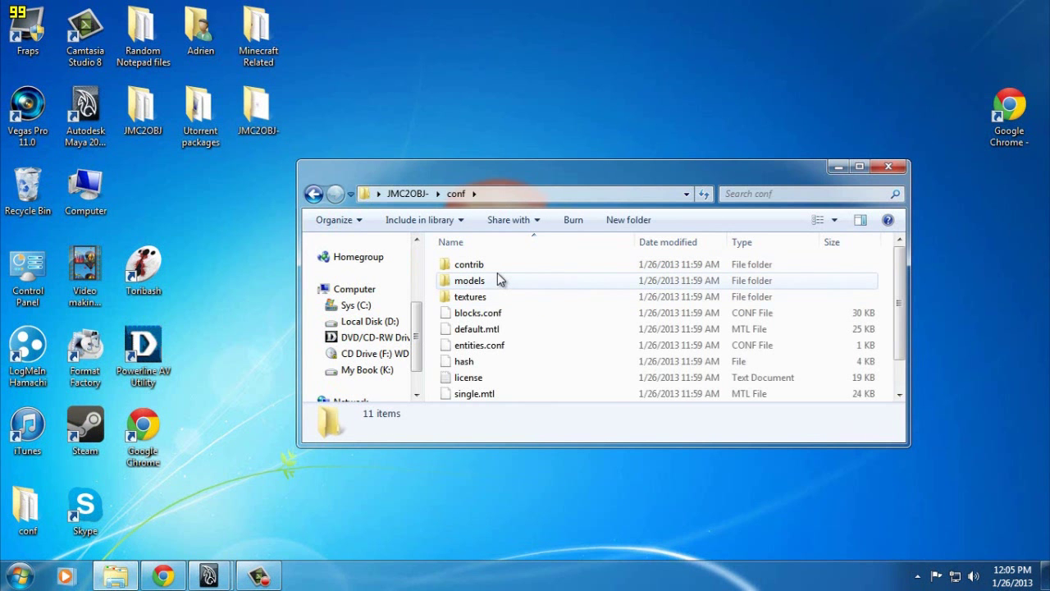
{"action": "double_click", "coordinate": [499, 267]}
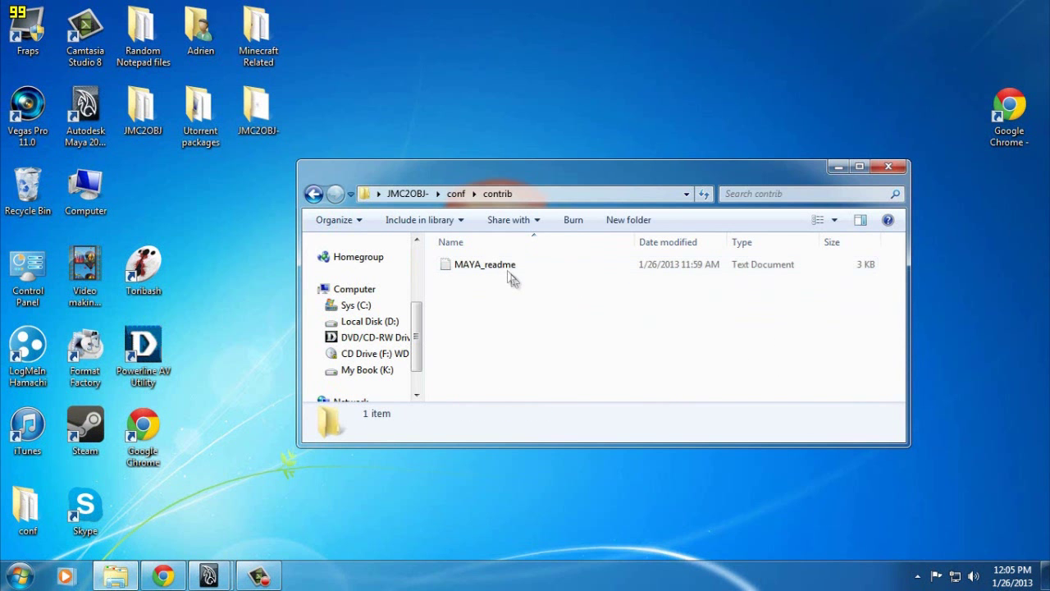
{"action": "left_click", "coordinate": [508, 268]}
{"action": "right_click", "coordinate": [506, 265]}
{"action": "left_click", "coordinate": [549, 265]}
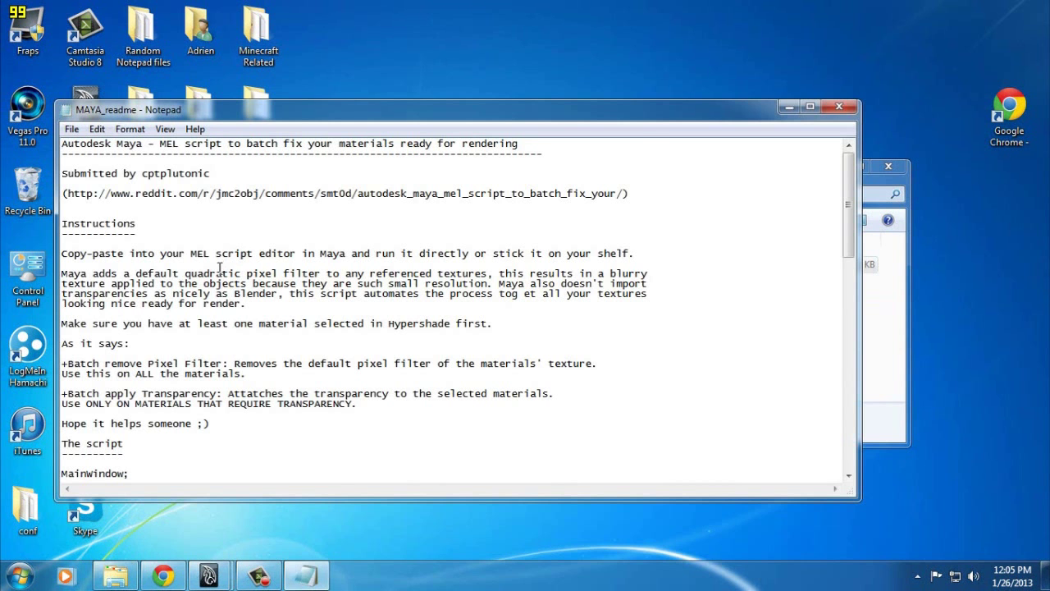
Copy the MEL script from the 'MainWindow;' line to the end of the readme
{"action": "scroll", "coordinate": [219, 266], "scroll_direction": "down", "scroll_amount": 5}
{"action": "scroll", "coordinate": [226, 272], "scroll_direction": "down", "scroll_amount": 2}
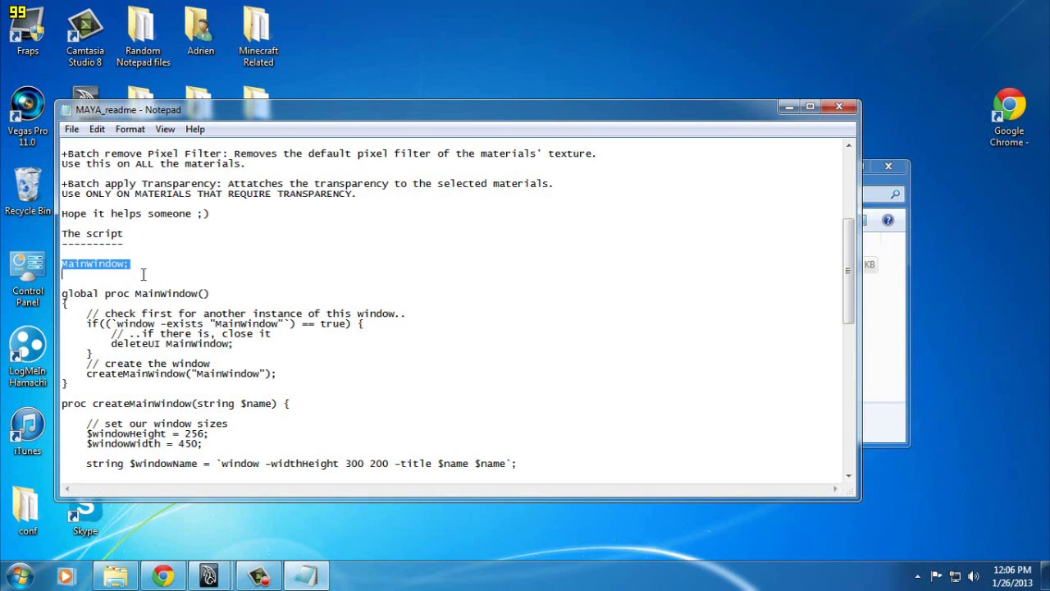
{"action": "left_click_drag", "start_coordinate": [157, 281], "coordinate": [444, 588]}
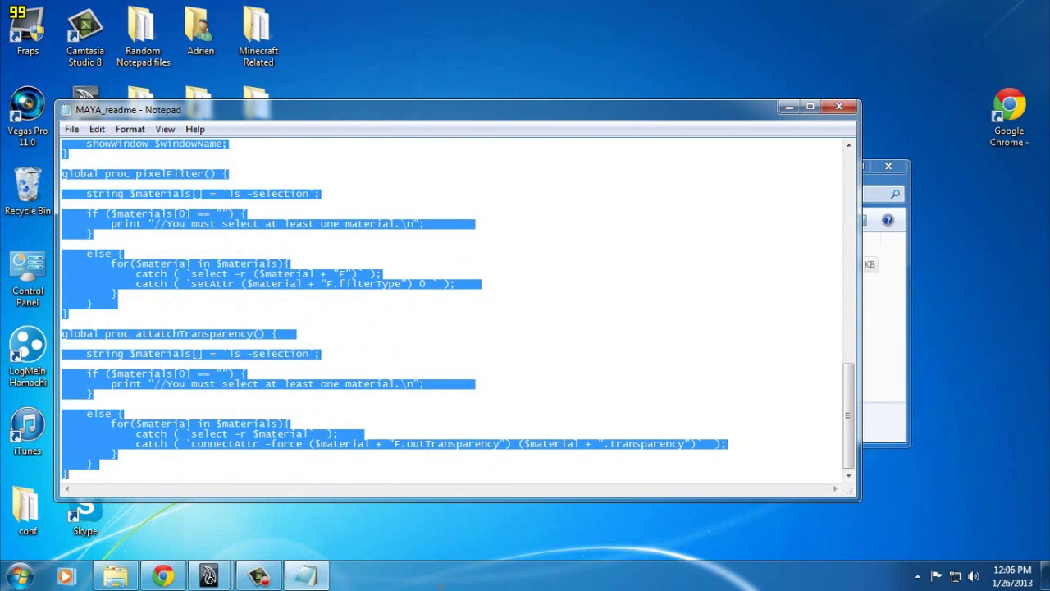
{"action": "right_click", "coordinate": [162, 276]}
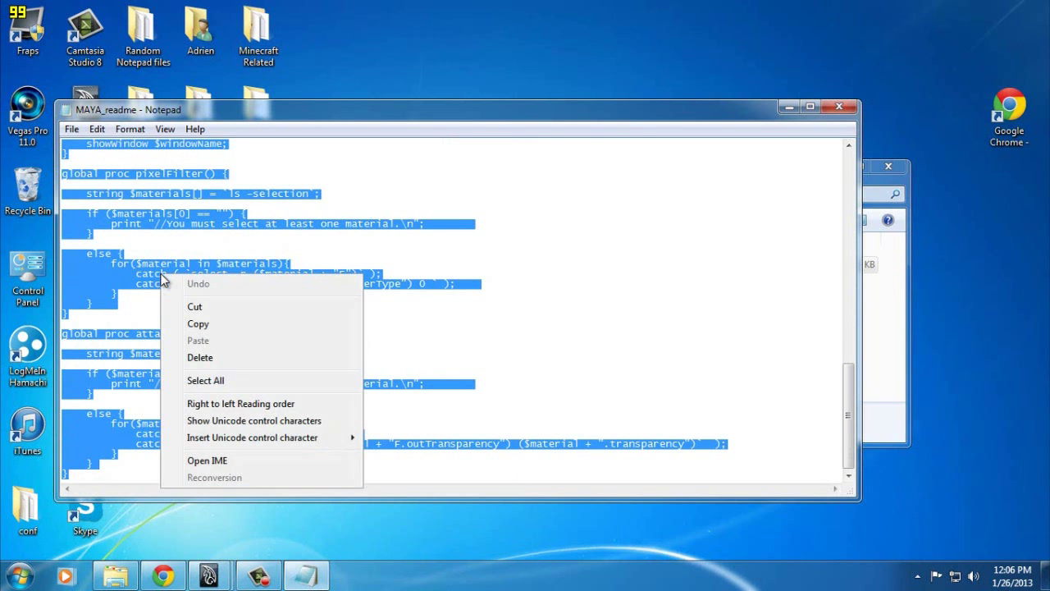
{"action": "left_click", "coordinate": [199, 324]}
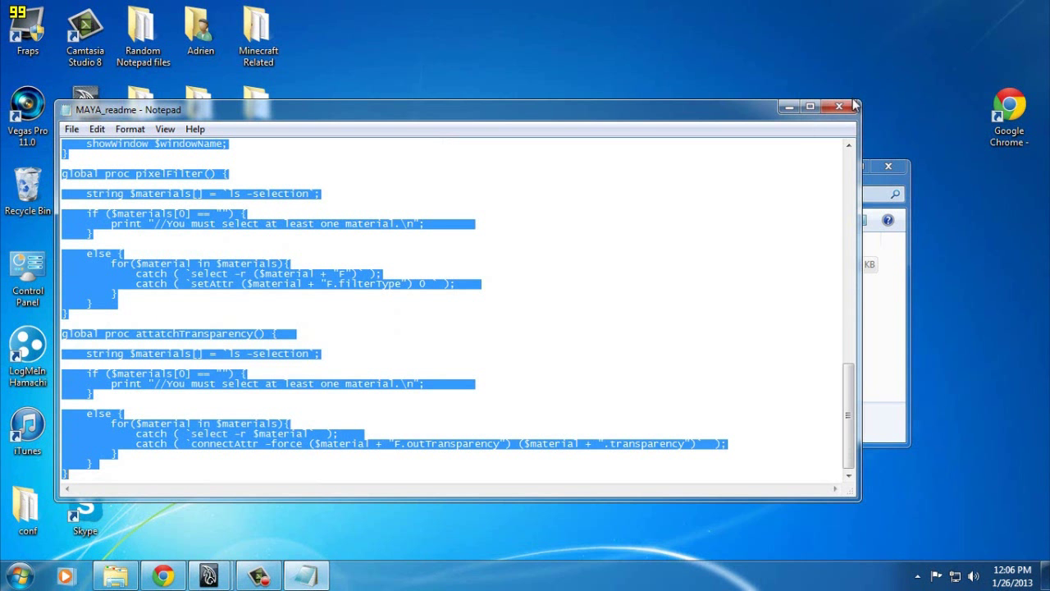